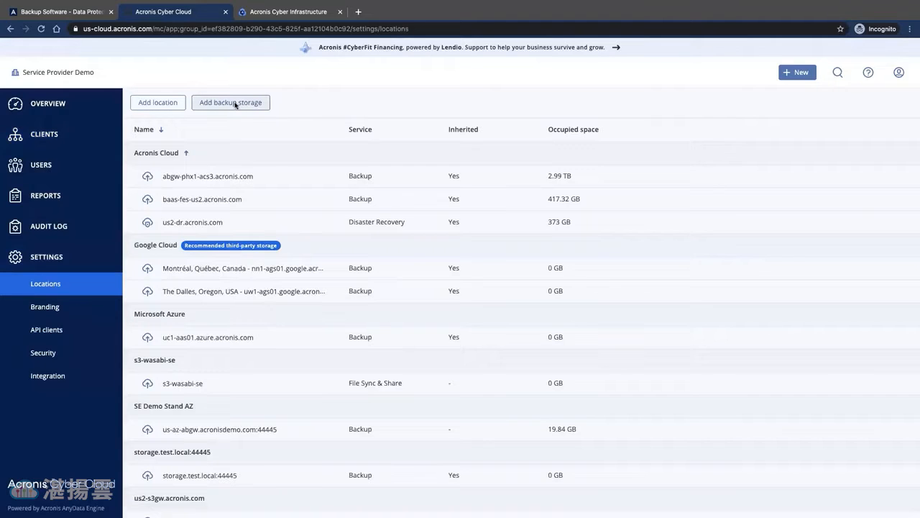
- Choose Add backup storage on the Acronis Cyber Cloud Locations settings page
left_click(235, 103)
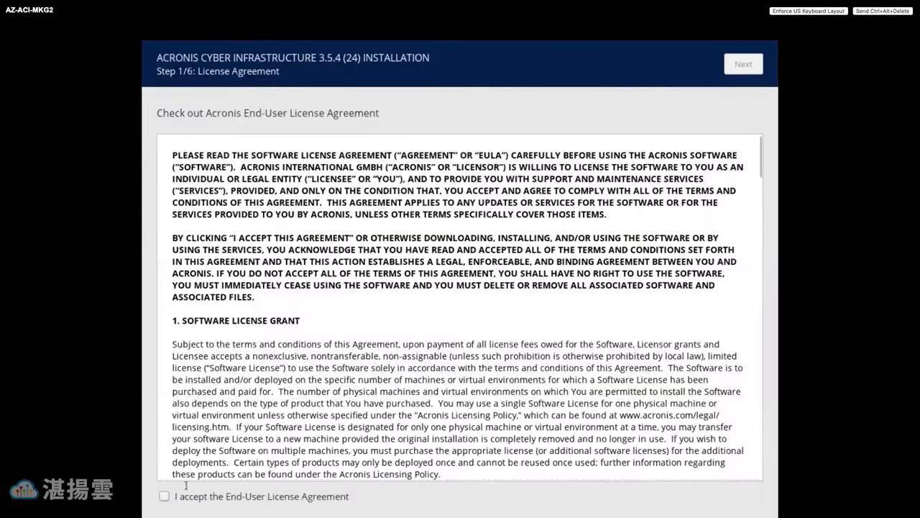
- Accept the end-user license agreement and continue to the network and hostname step
scroll(180, 467, "down", 2)
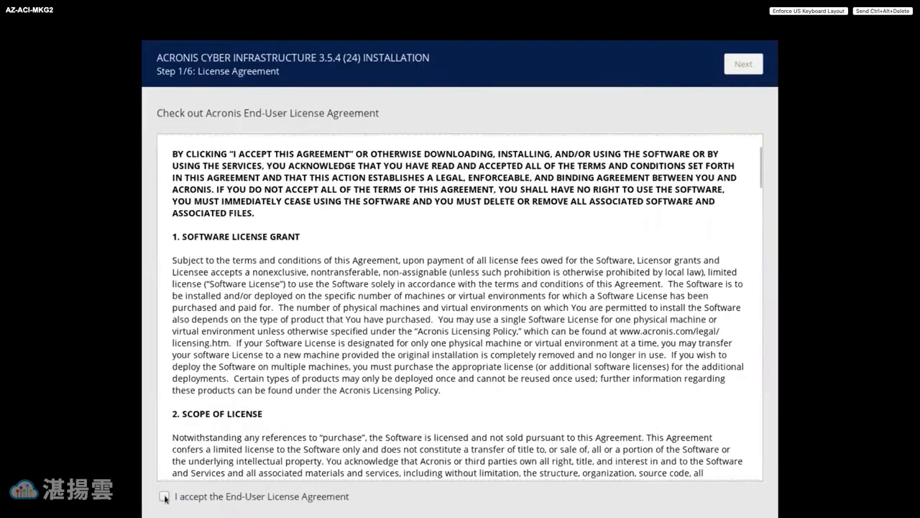
left_click(165, 496)
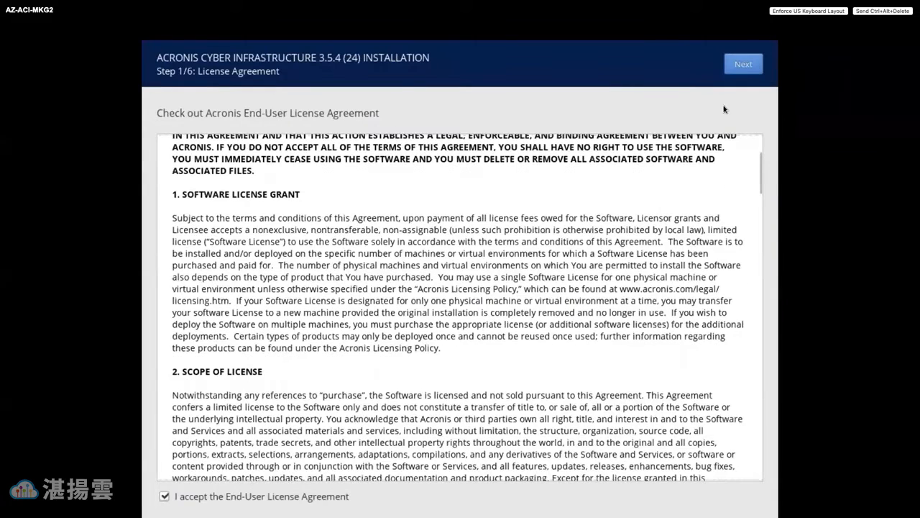
left_click(741, 64)
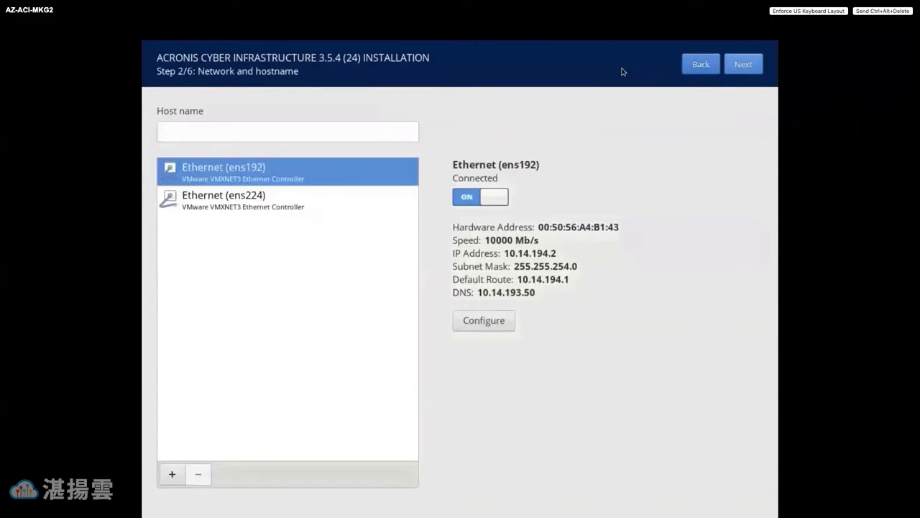
- Set the host name to AZ-ACI-MKG2 and check the ens224 and ens192 network interfaces
left_click(216, 139)
type("AZ-ACI")
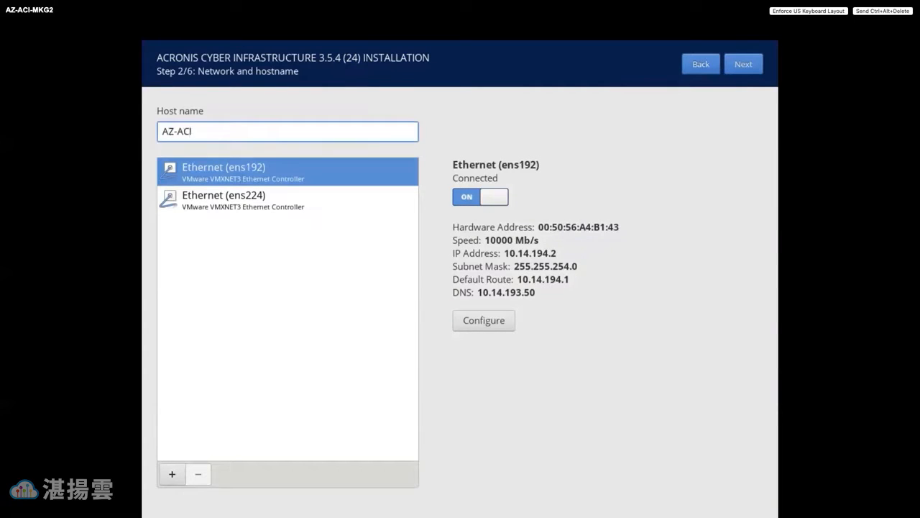
type("-MKG2")
left_click(275, 200)
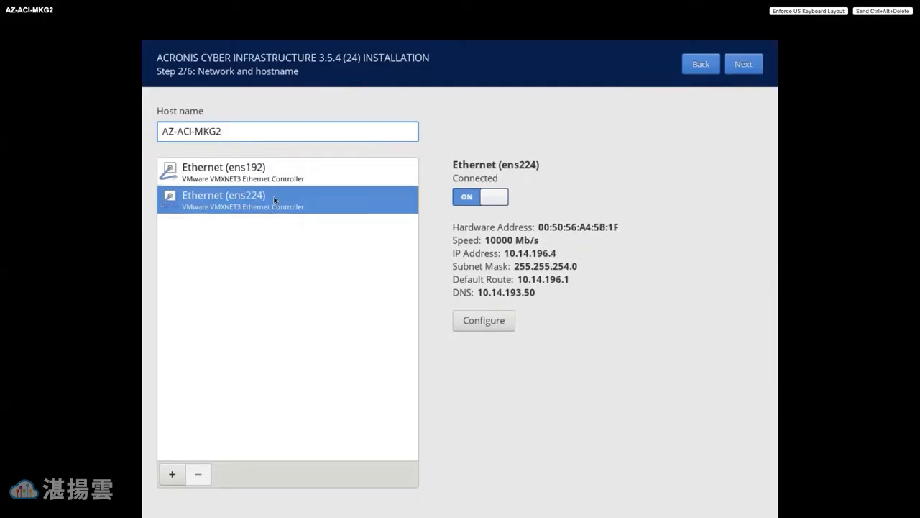
left_click(272, 174)
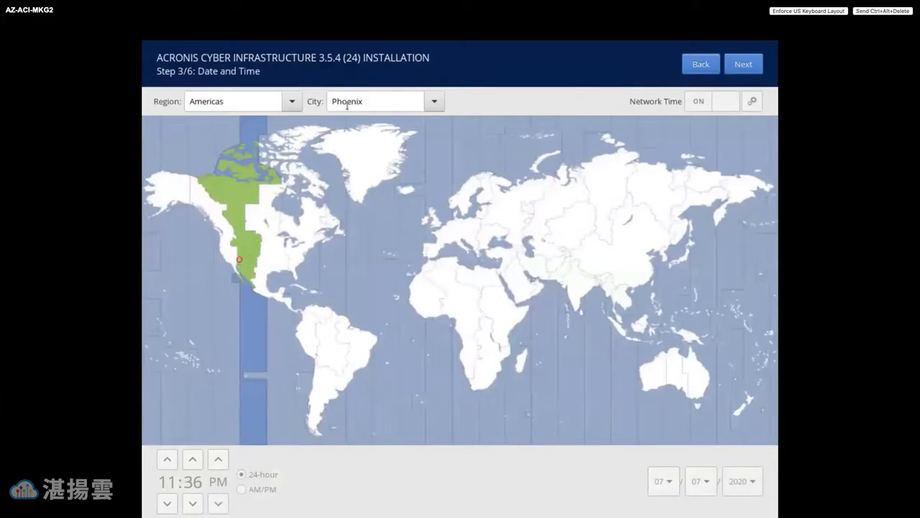
- Keep the Americas/Phoenix time zone with network time and continue to cluster configuration
left_click(743, 64)
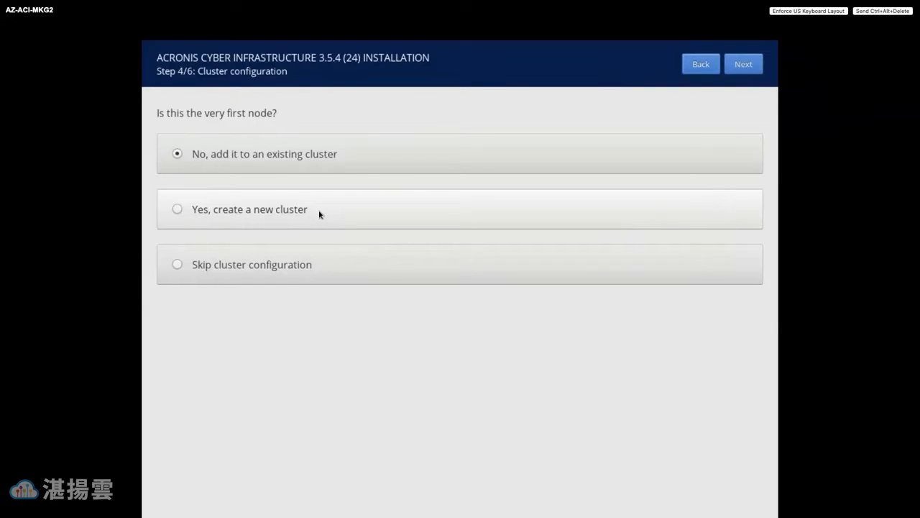
- Switch to the Chrome space and show the Acronis Cyber Infrastructure Nodes page with az-aci-mkg1
key("ctrl+Up")
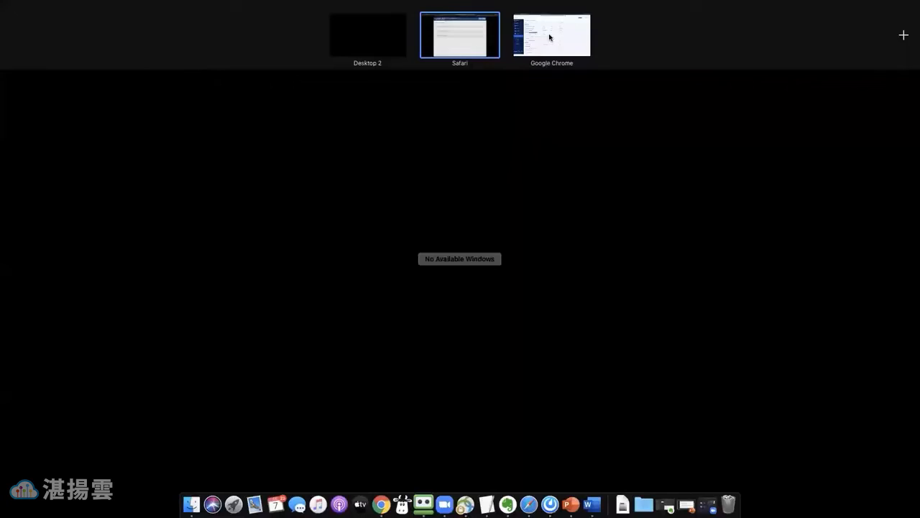
mouse_move(550, 37)
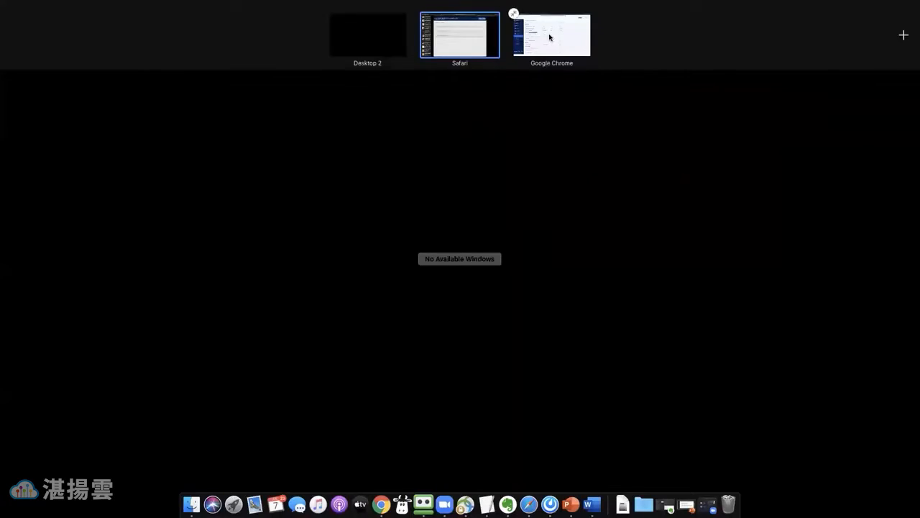
key("ctrl+Right")
left_click(273, 12)
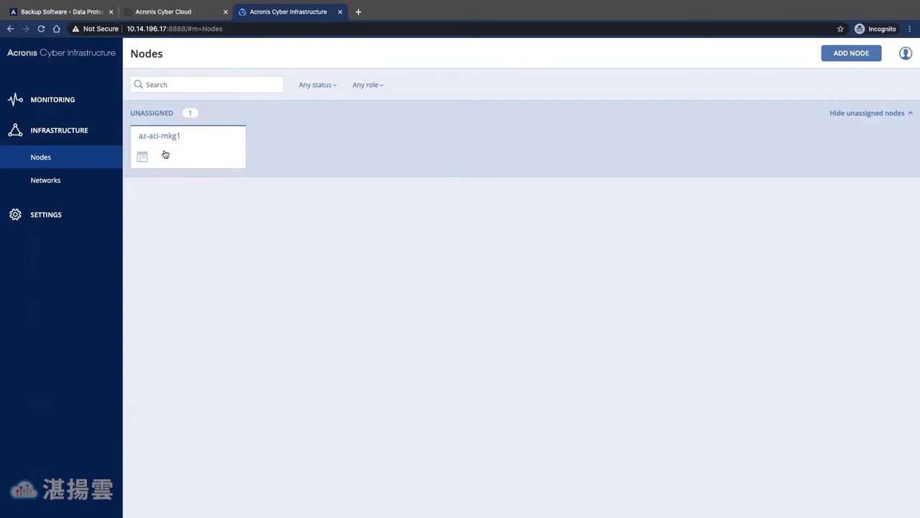
- Copy the registration token from the ADD NODE instructions and switch back to the installer space
left_click(847, 56)
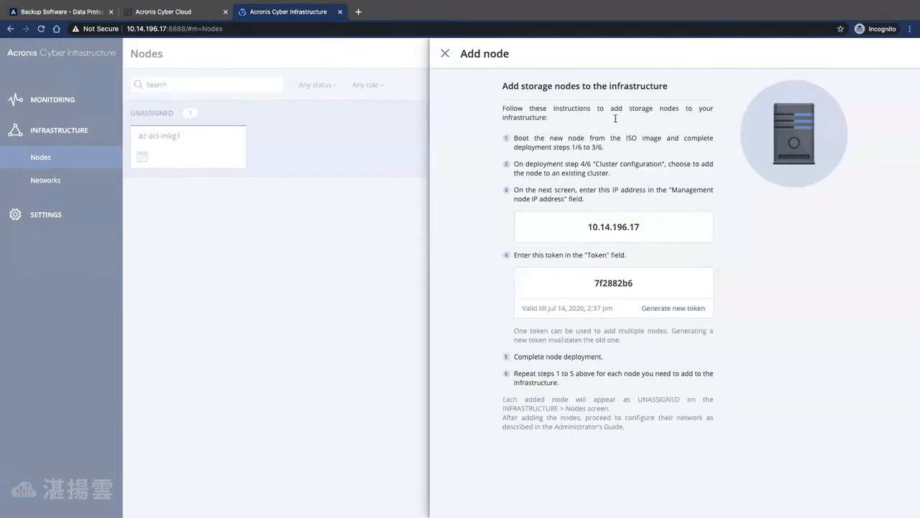
double_click(619, 283)
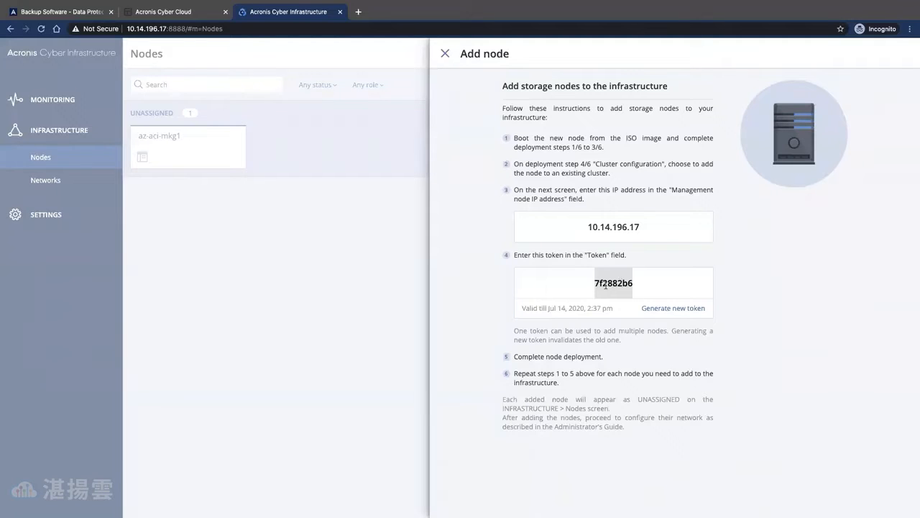
right_click(637, 302)
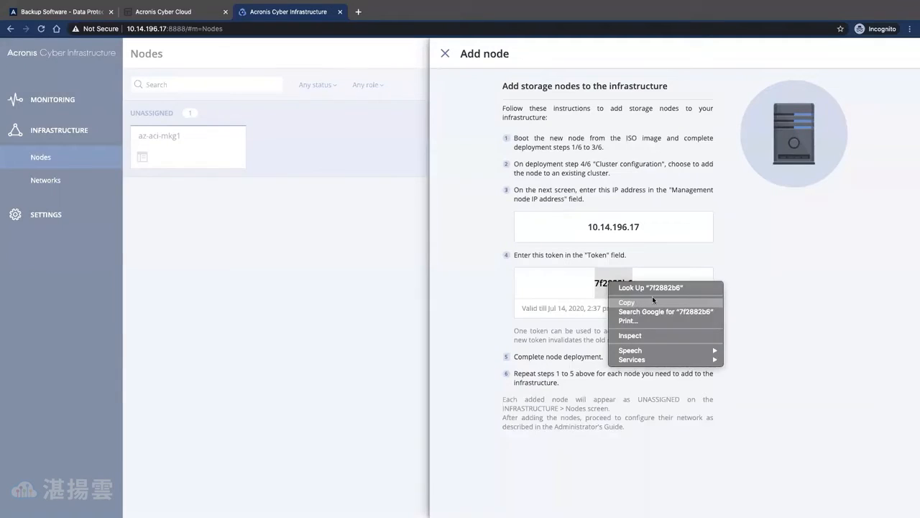
left_click(652, 302)
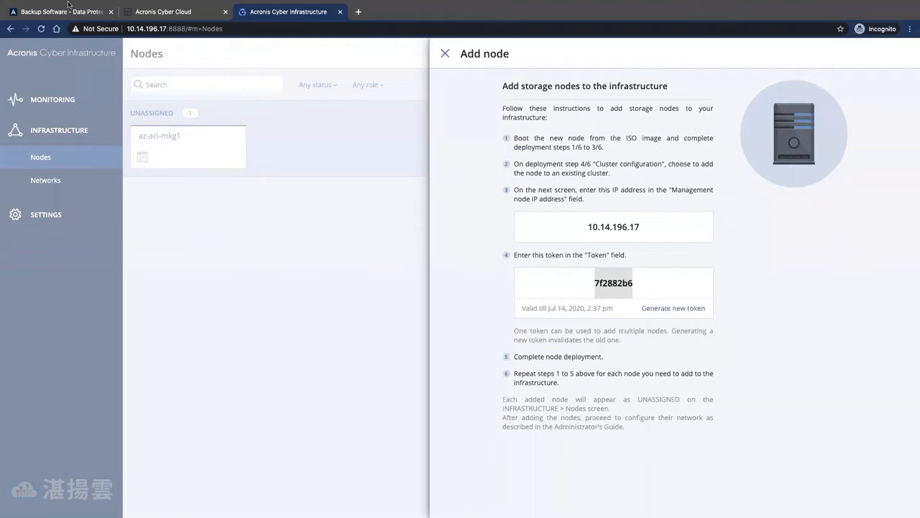
key("ctrl+Up")
left_click(459, 32)
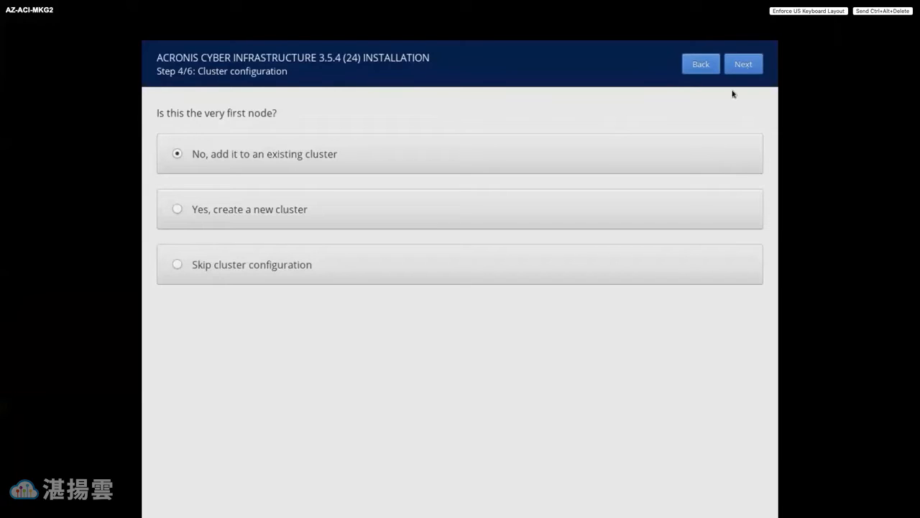
- Choose to join an existing cluster with management node IP 10.14.196.17
left_click(742, 65)
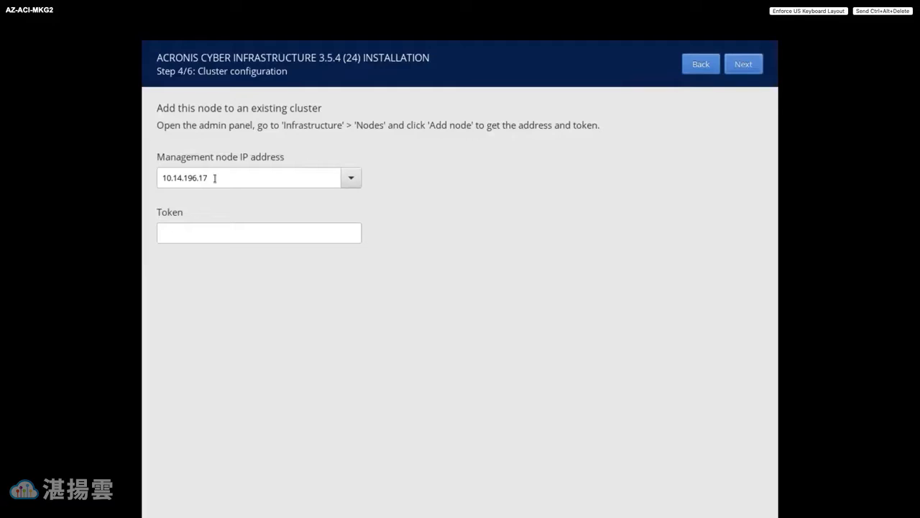
left_click(348, 180)
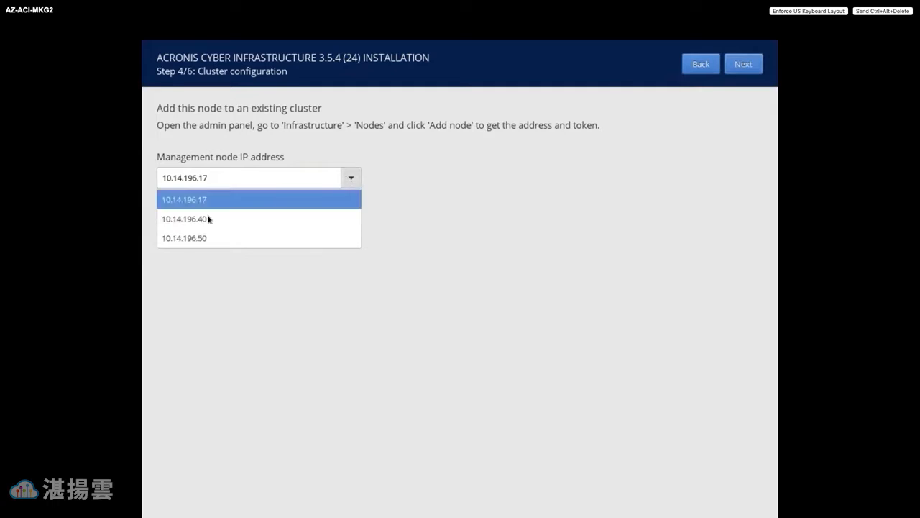
key("Down")
key("Down")
left_click(206, 200)
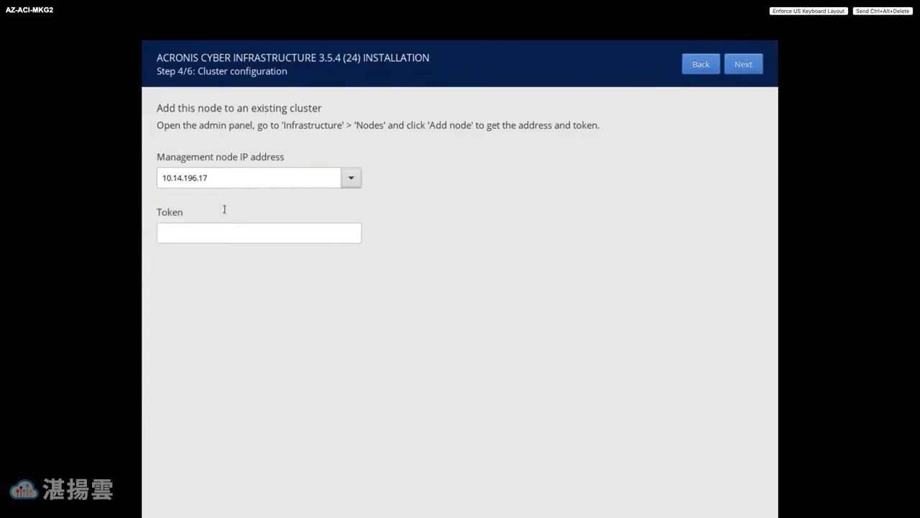
- Enter the copied registration token and validate the cluster connection
left_click(186, 225)
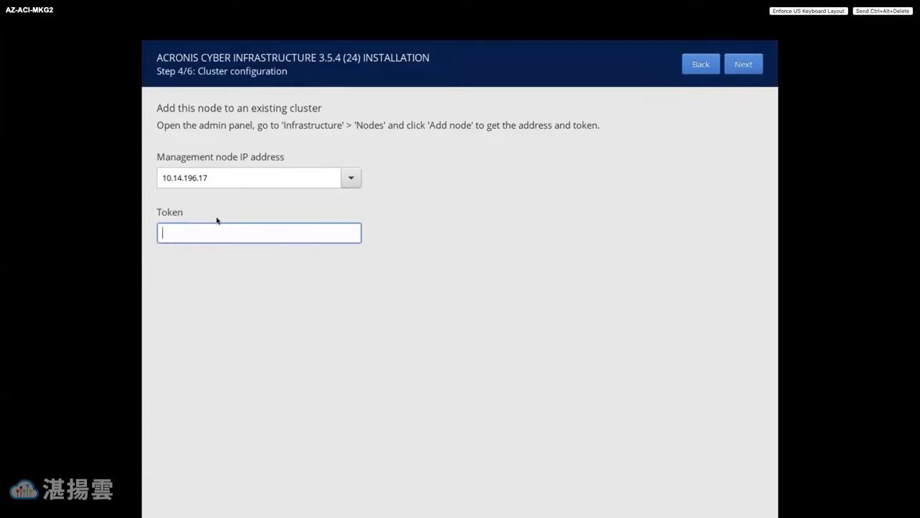
key("ctrl+Up")
left_click(626, 227)
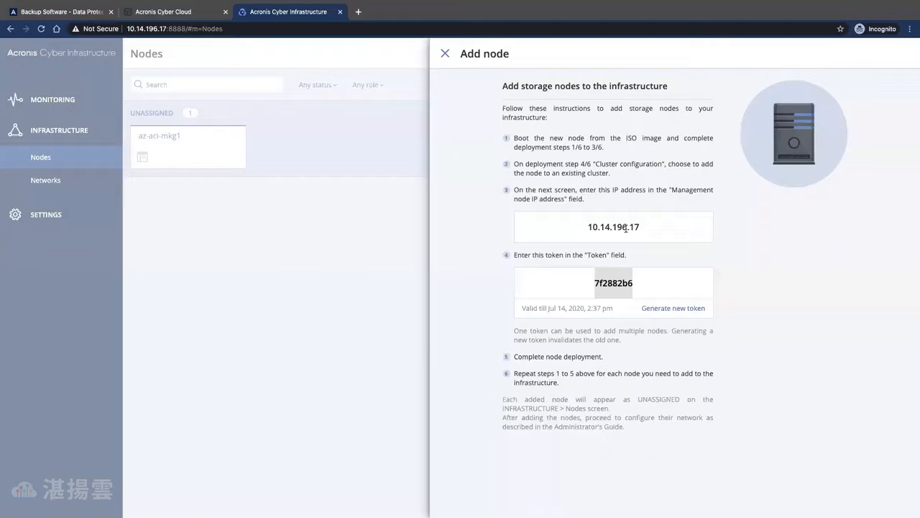
key("ctrl+Up")
left_click(430, 27)
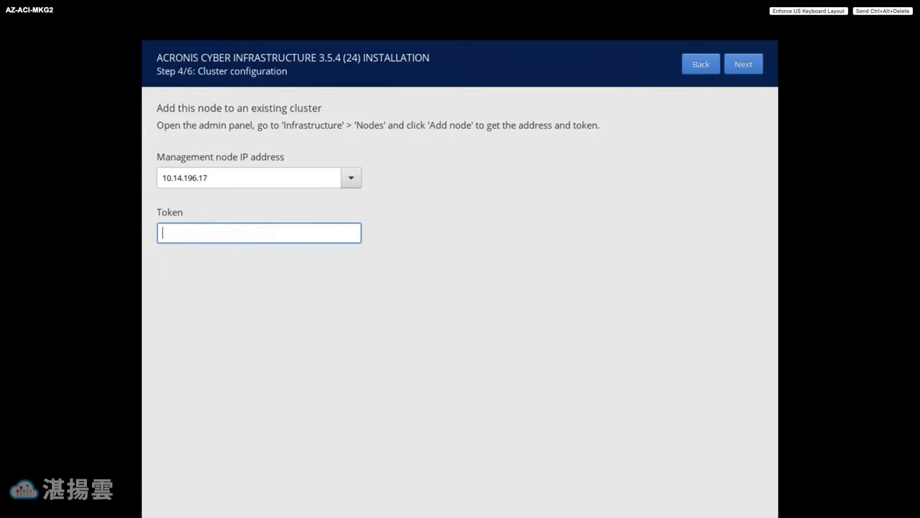
left_click(740, 66)
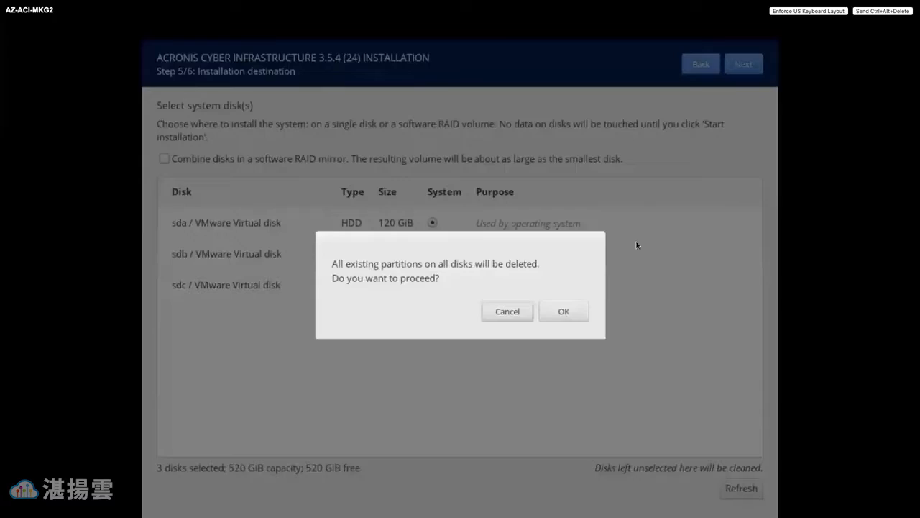
- Confirm deleting the existing partitions on the sda system disk
left_click(566, 312)
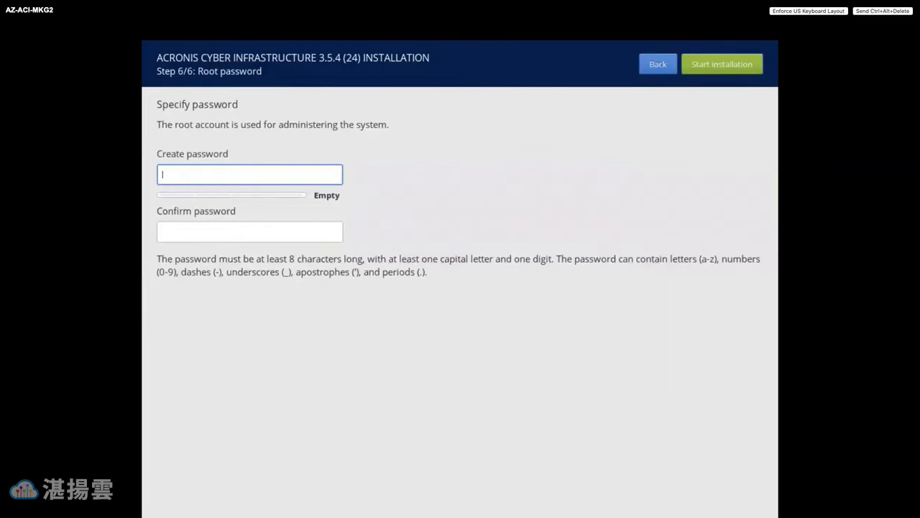
- Enter and confirm the root password, then start the node installation
type("••••••••••")
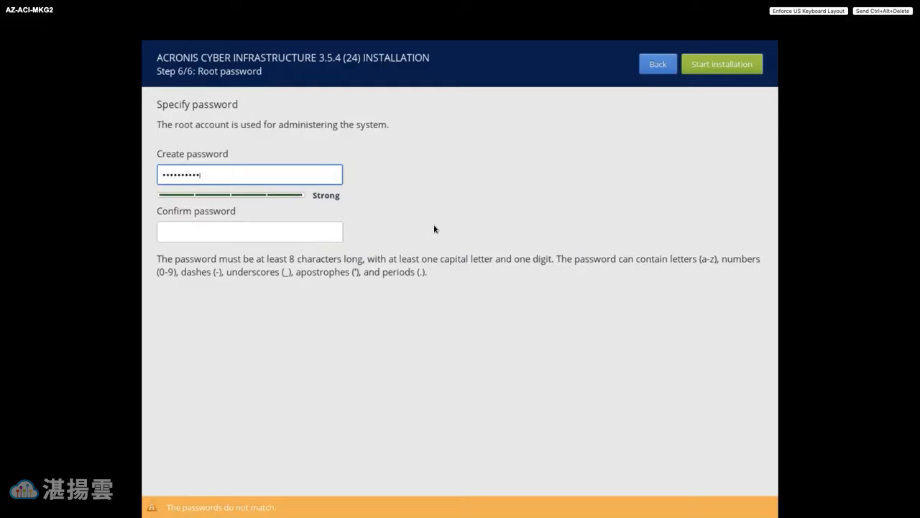
left_click(259, 231)
type("••••••••••")
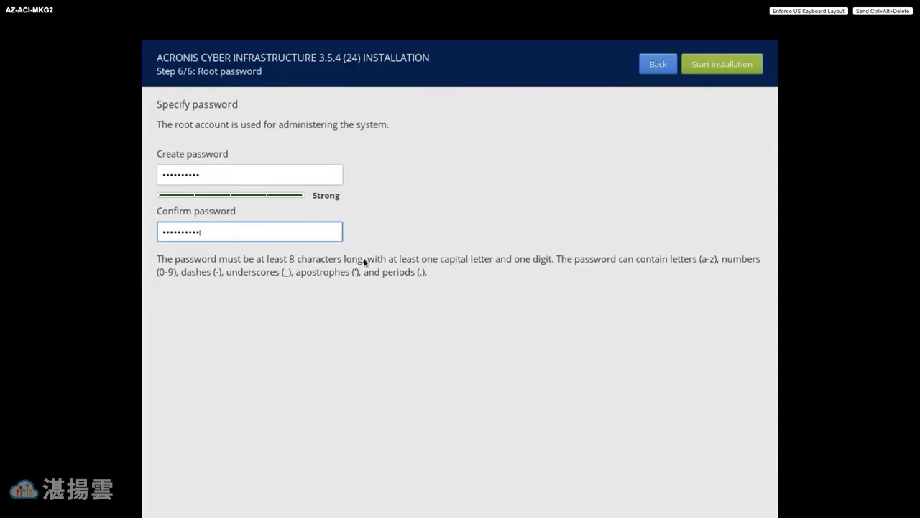
left_click(725, 65)
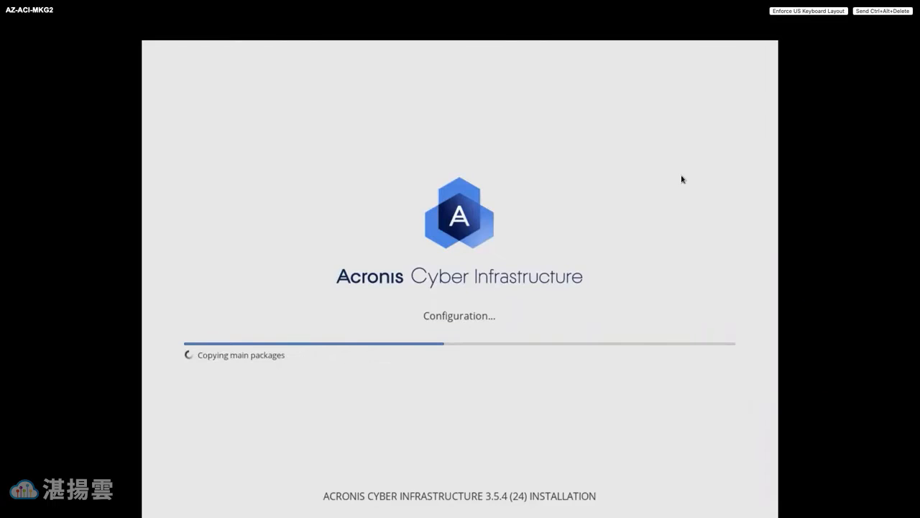
- Return to Chrome and close the Add node panel to see az-aci-mkg1, az-aci-mkg2 and az-aci-mkg3
key("ctrl+Up")
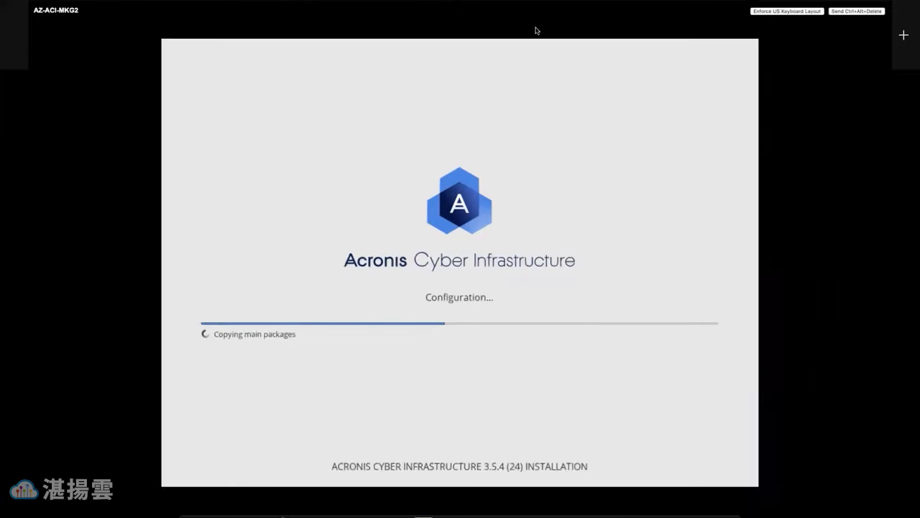
key("ctrl+Right")
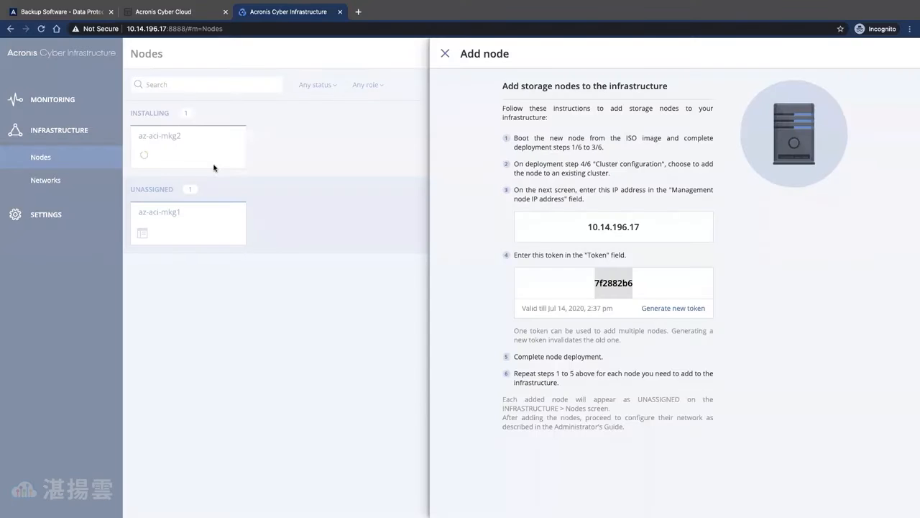
left_click(329, 328)
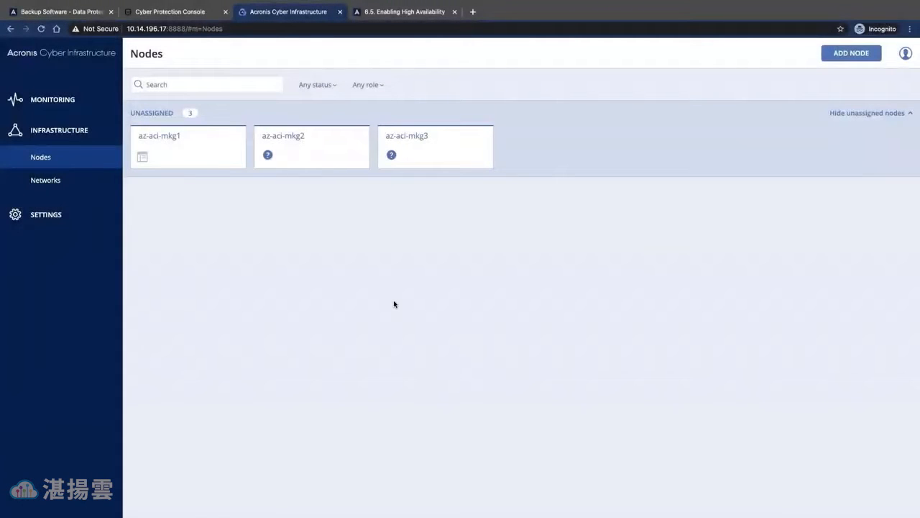
- Create the cluster AZ-ACI-MKG-STORE from the az-aci-mkg1 node details
left_click(176, 150)
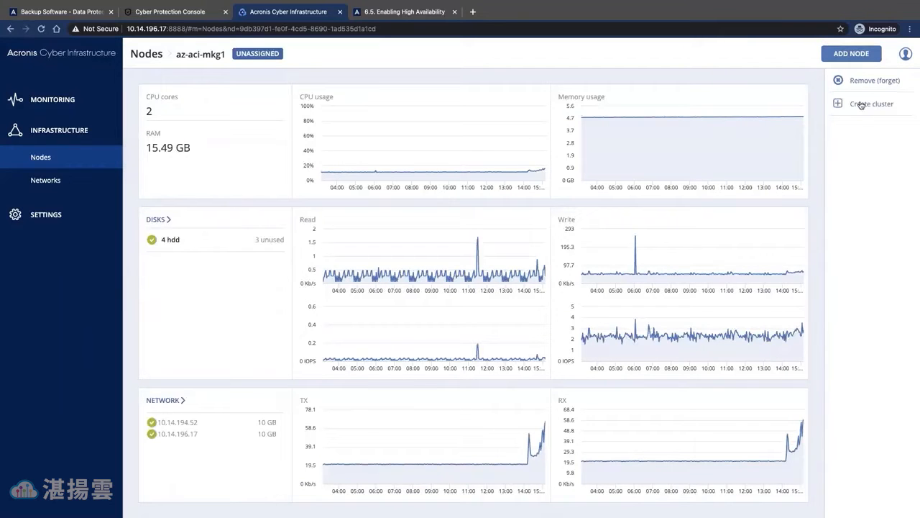
left_click(861, 108)
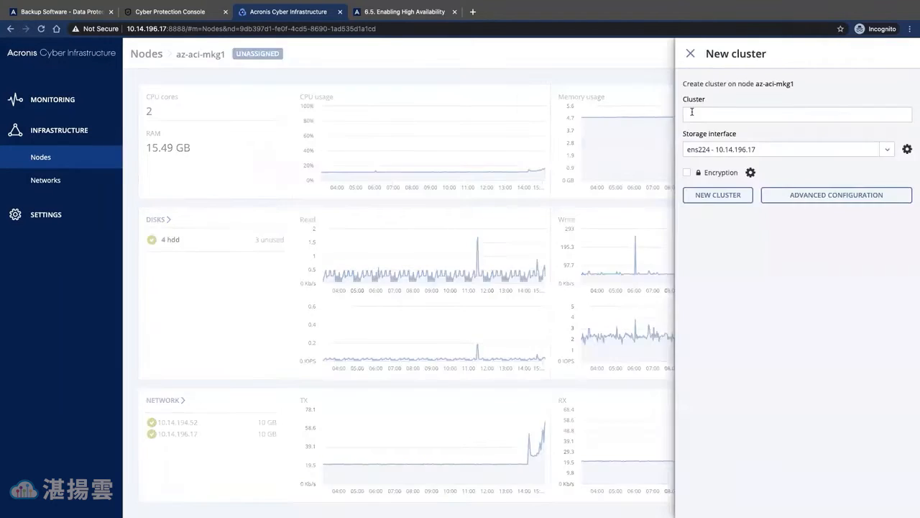
left_click(694, 110)
type("AZ-ACIM")
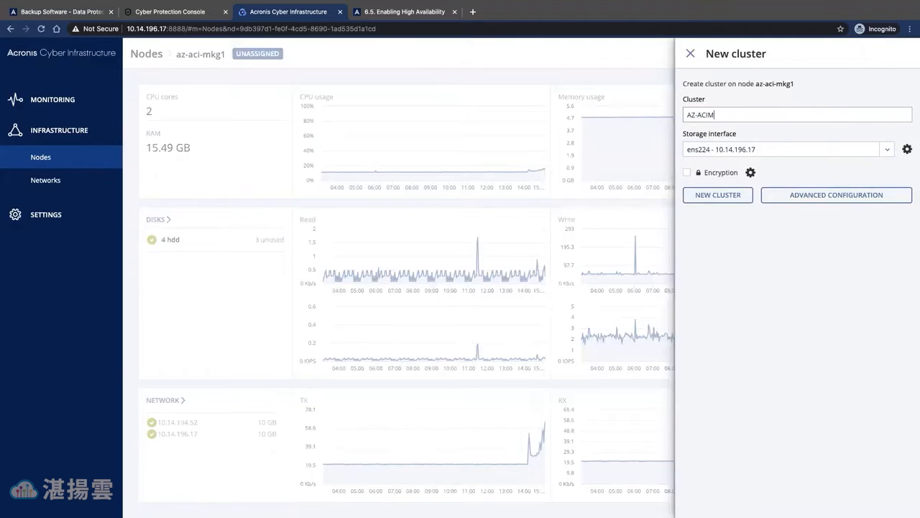
key("BackSpace")
type("-MKG-STORE")
left_click(722, 198)
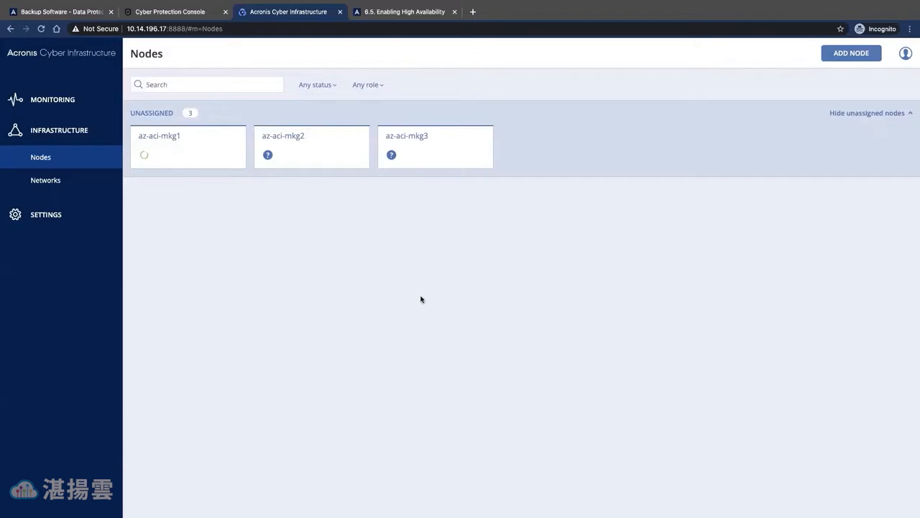
- Open az-aci-mkg1's disk list and confirm sdd and sdc show Storage, Tier 0
left_click(164, 139)
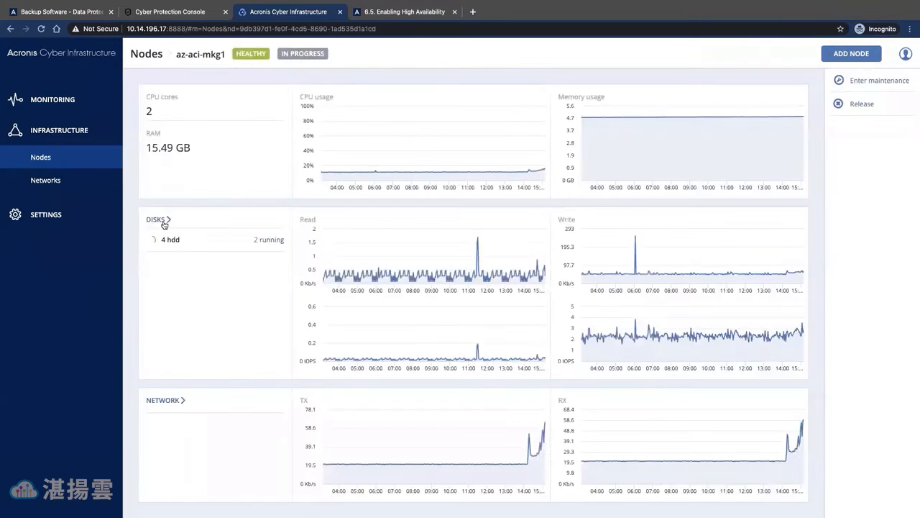
left_click(164, 221)
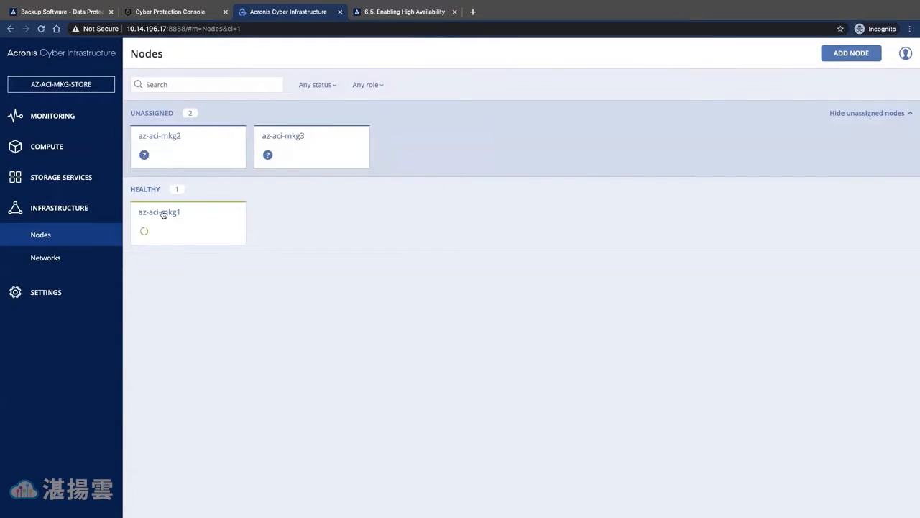
left_click(164, 214)
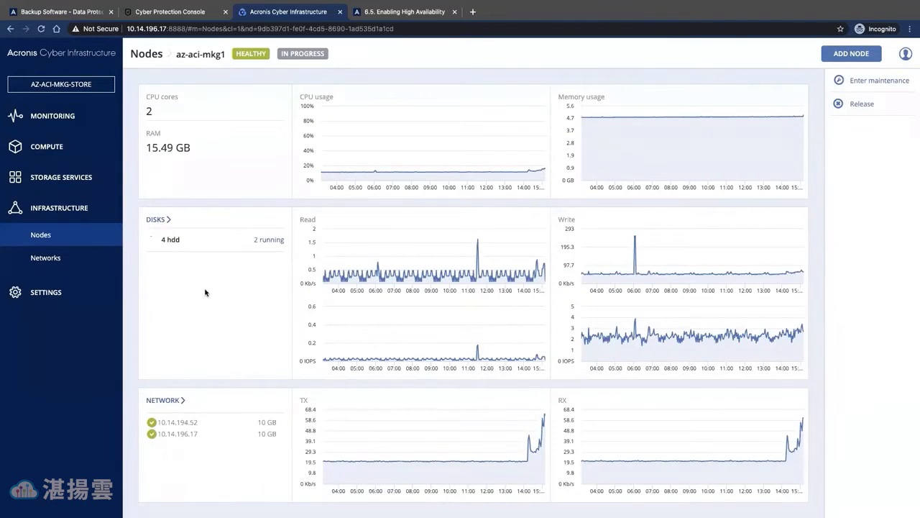
left_click(156, 220)
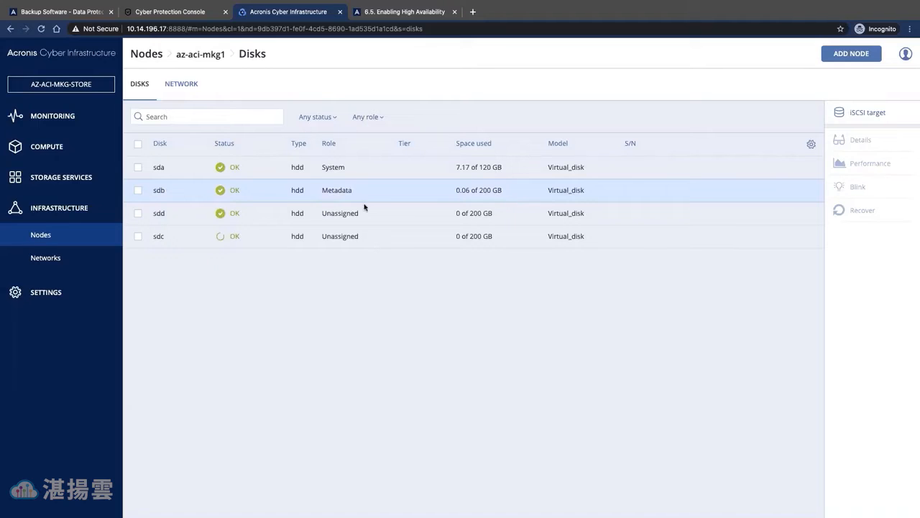
left_click(64, 217)
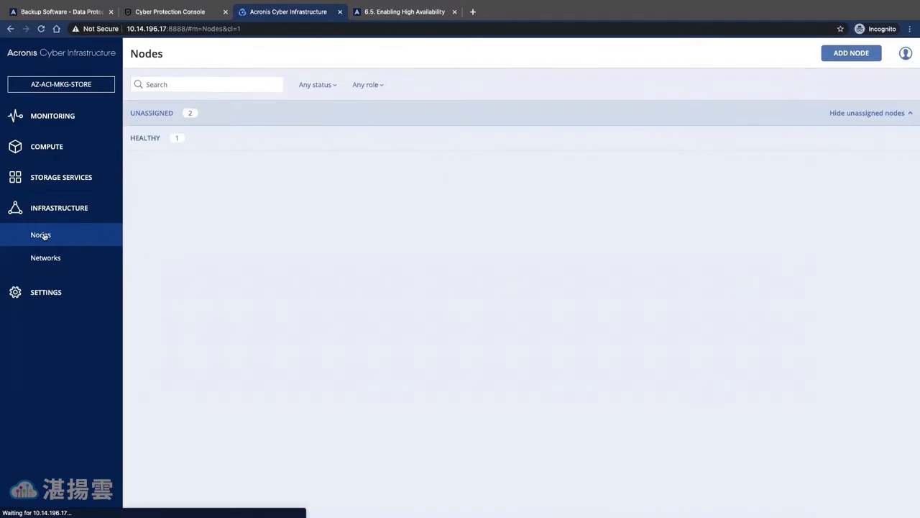
left_click(155, 225)
left_click(154, 223)
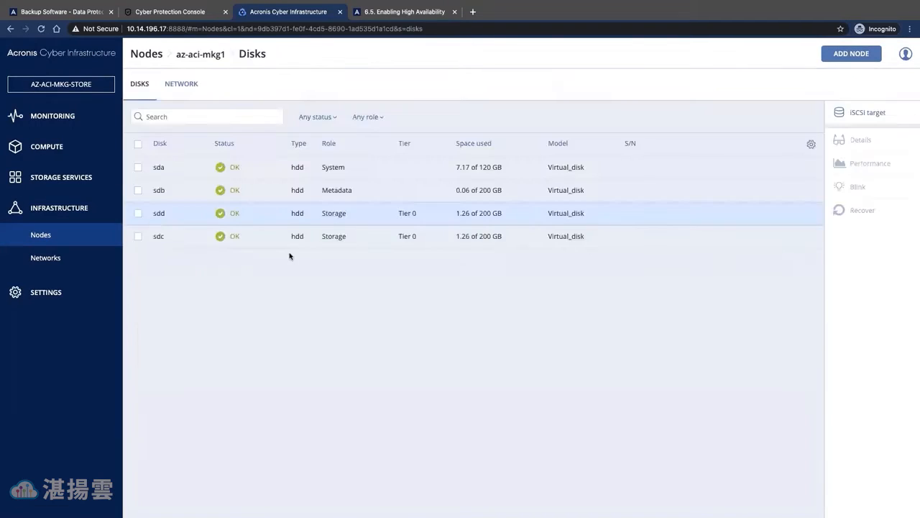
left_click(443, 222)
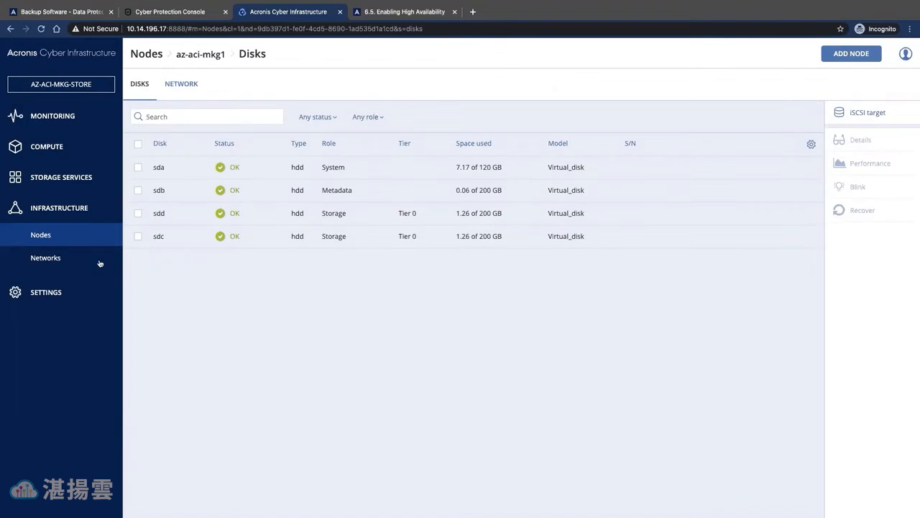
- Join node az-aci-mkg2 to the cluster
left_click(41, 235)
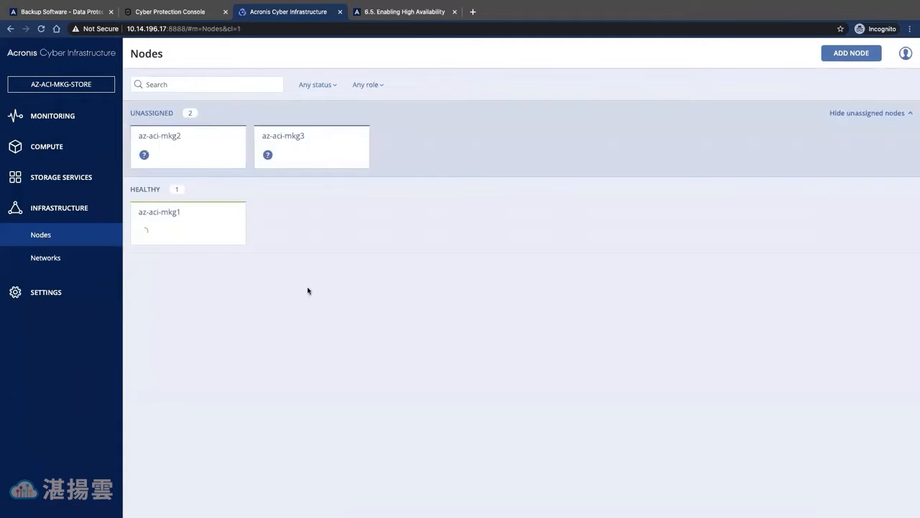
left_click(164, 139)
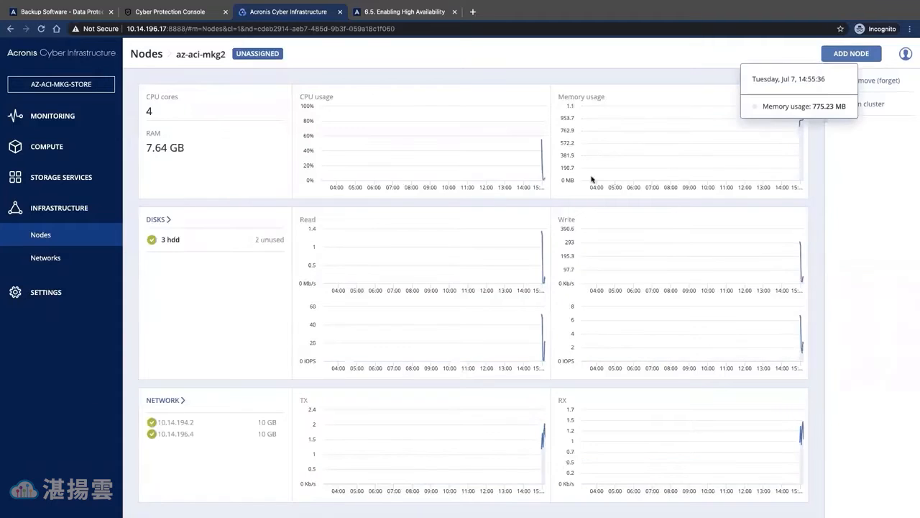
left_click(868, 105)
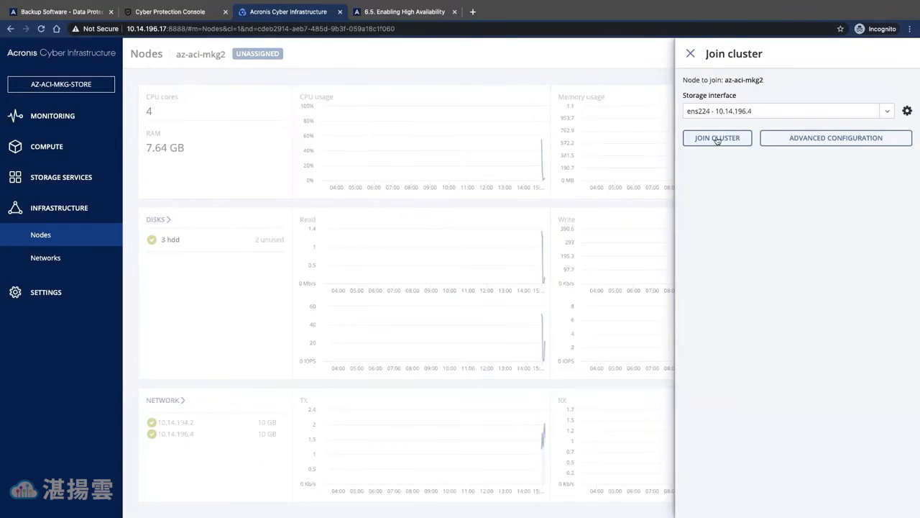
left_click(717, 139)
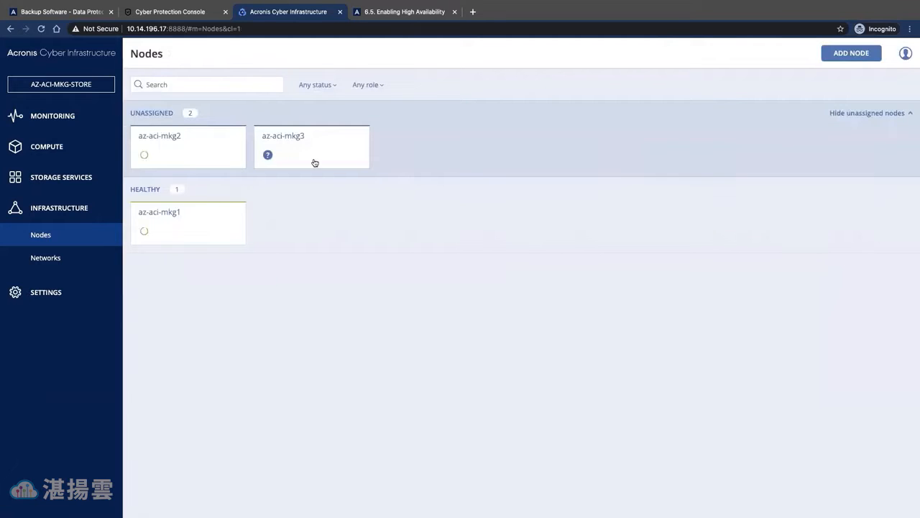
- Join node az-aci-mkg3 to the cluster, then view the Licenses settings
left_click(289, 138)
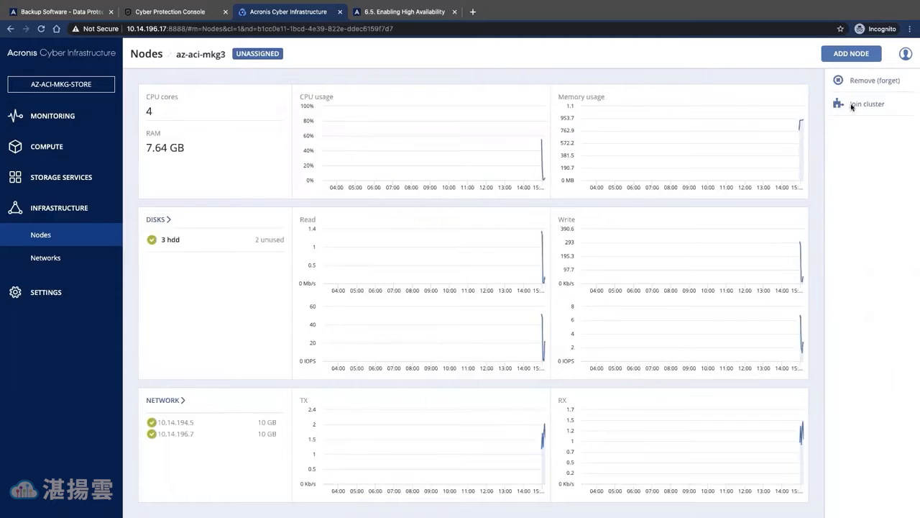
left_click(852, 105)
left_click(724, 138)
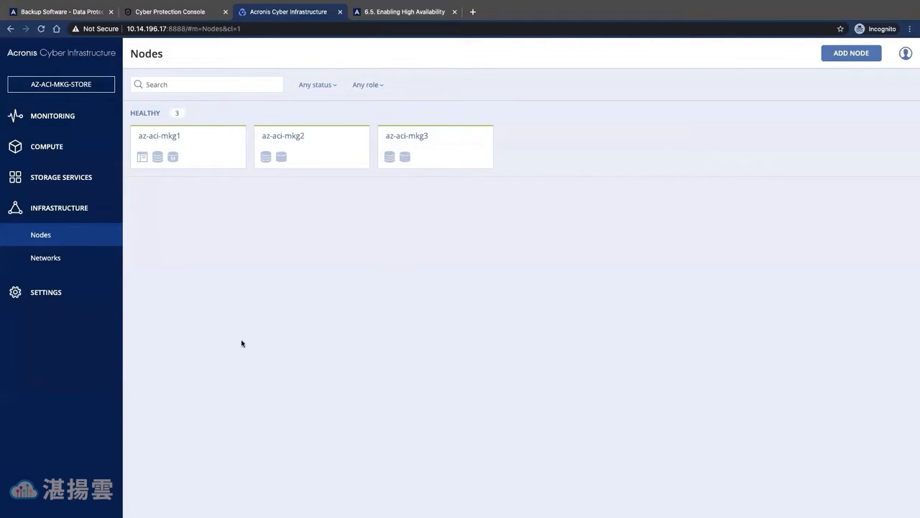
left_click(51, 296)
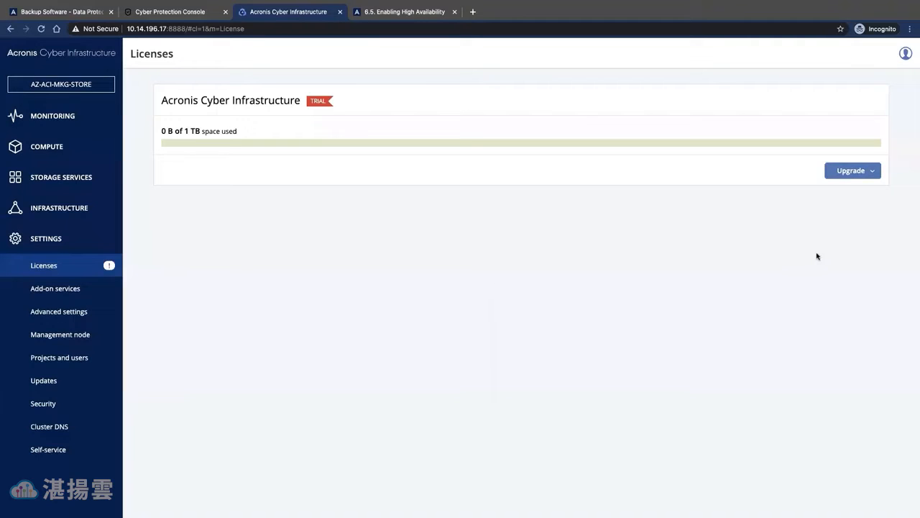
- Upgrade to SPLA licensing with US2, Boston, US as the regional data center and activate
left_click(850, 173)
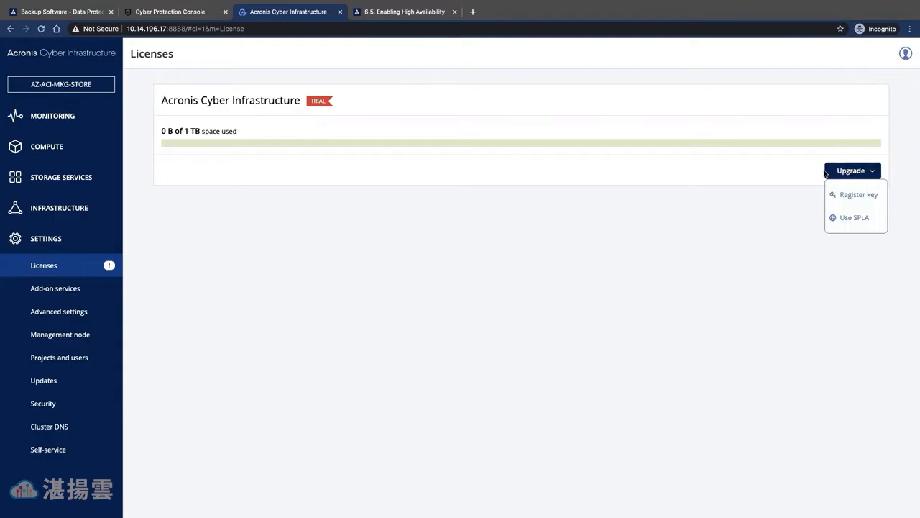
left_click(856, 218)
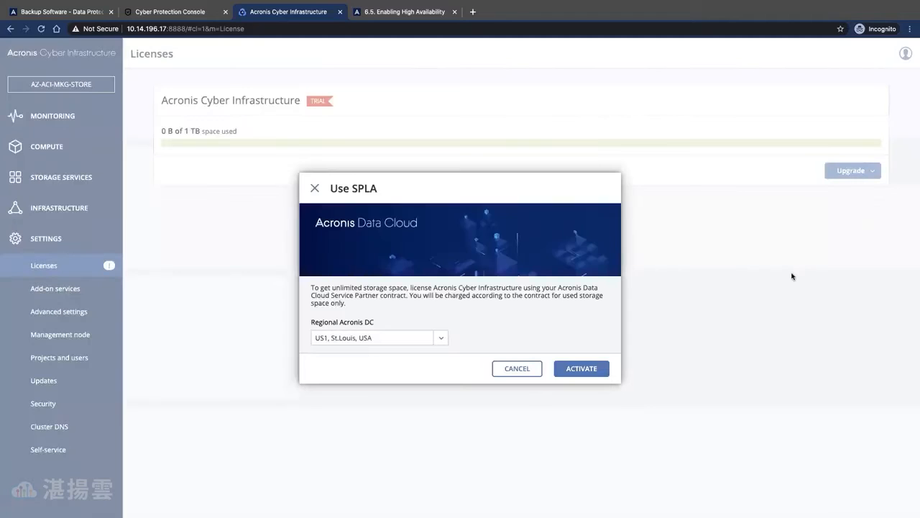
left_click(440, 337)
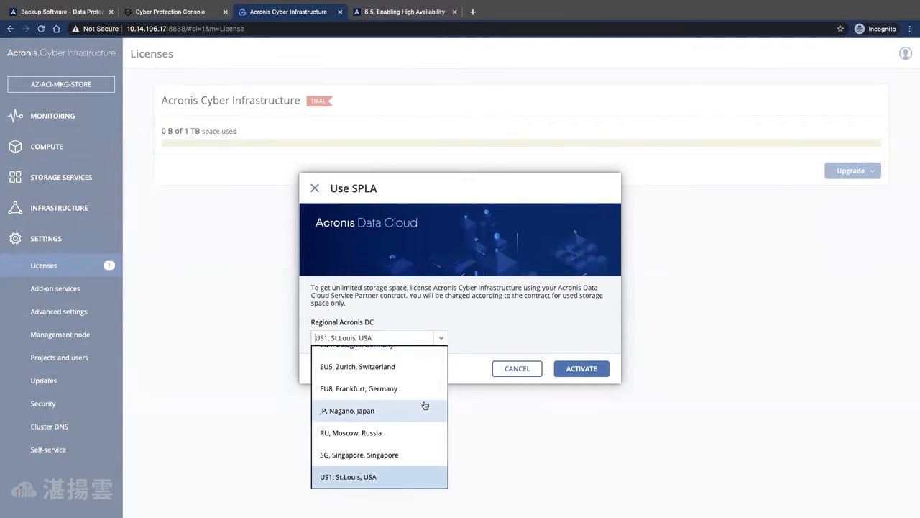
scroll(425, 405, "down", 2)
left_click(333, 435)
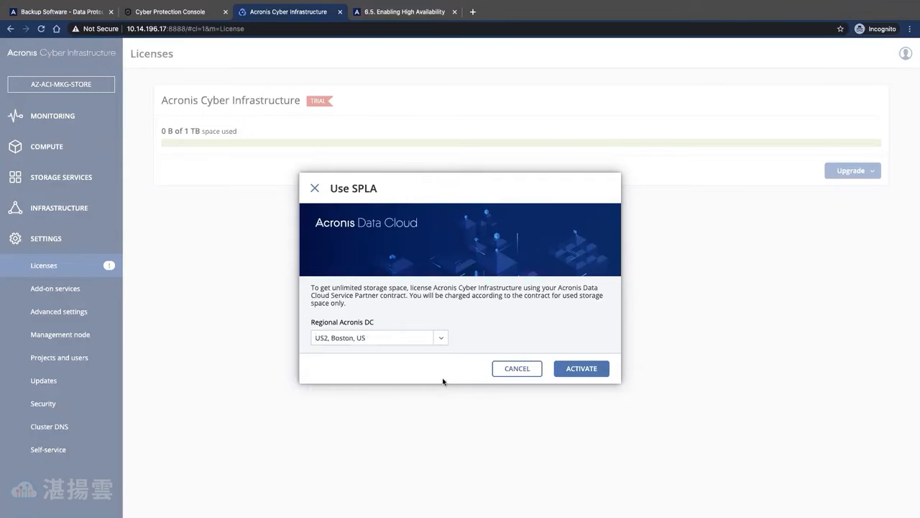
left_click(586, 374)
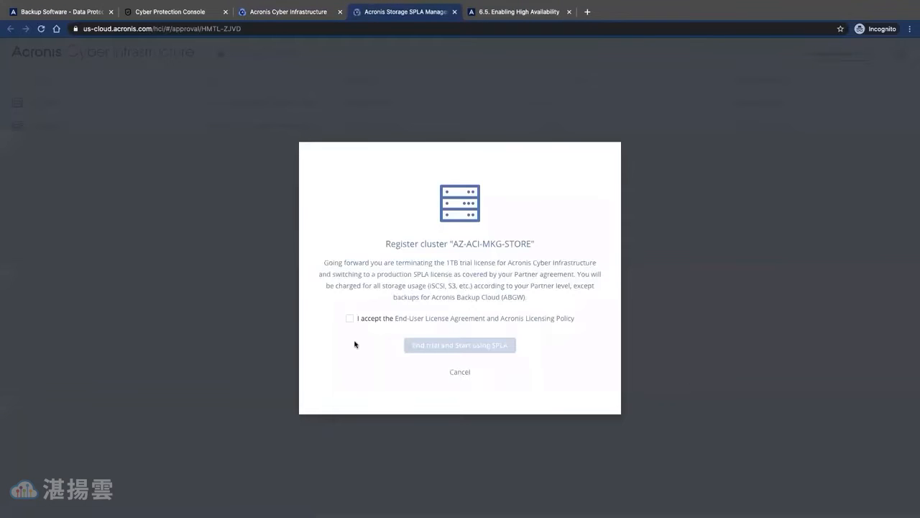
- Accept the SPLA terms to end the trial, review registered clusters, and return to Licenses
left_click(350, 319)
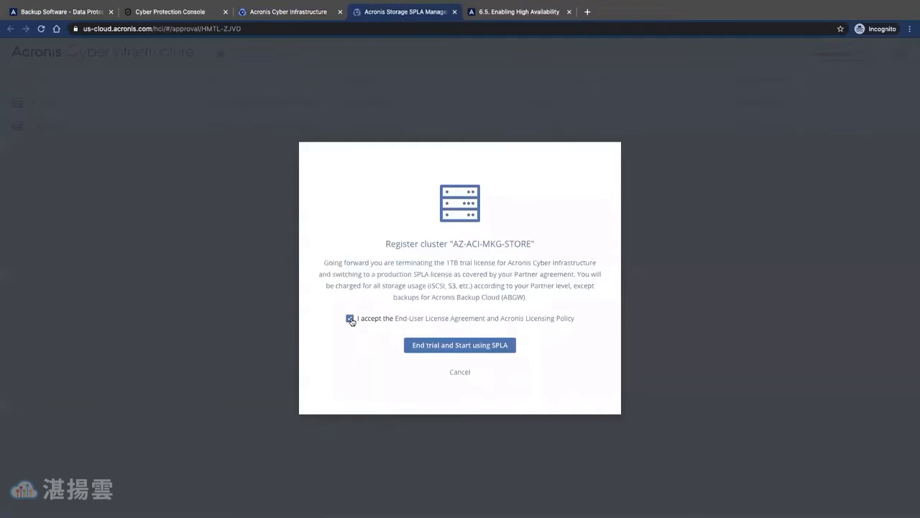
left_click(463, 346)
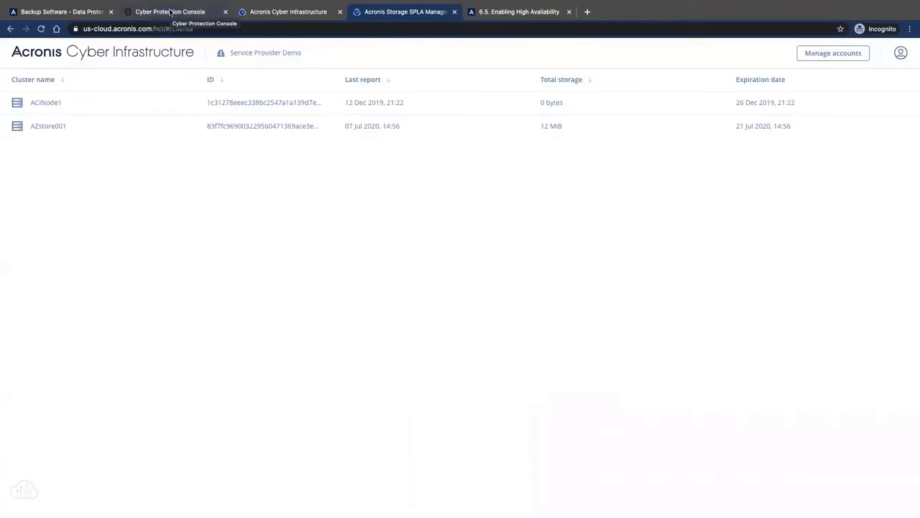
left_click(141, 20)
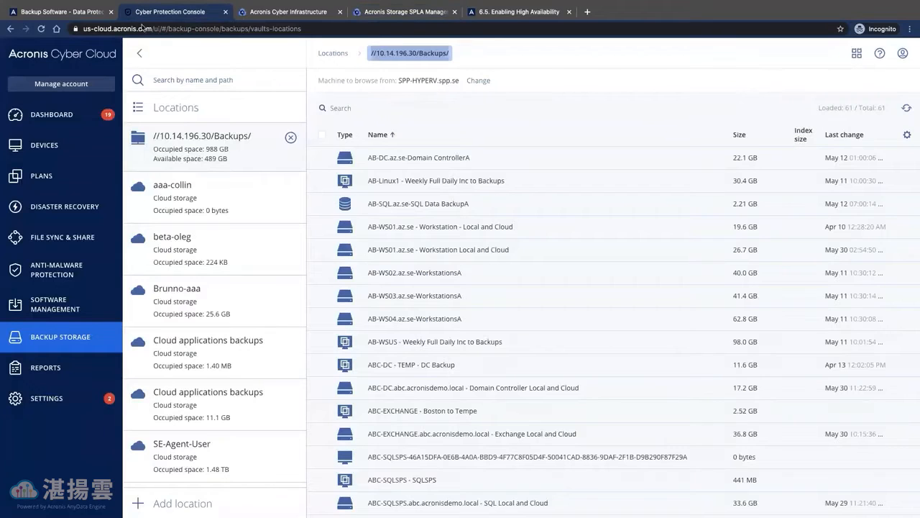
left_click(508, 10)
left_click(389, 12)
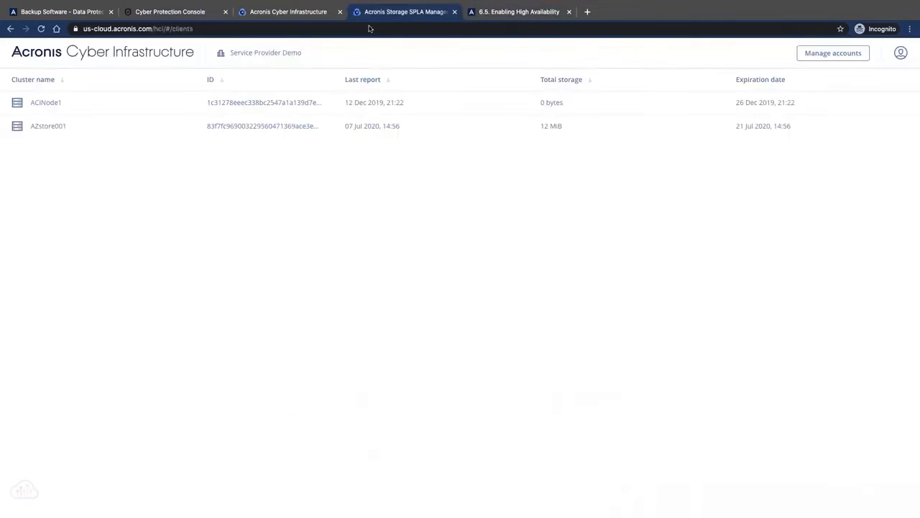
left_click(286, 12)
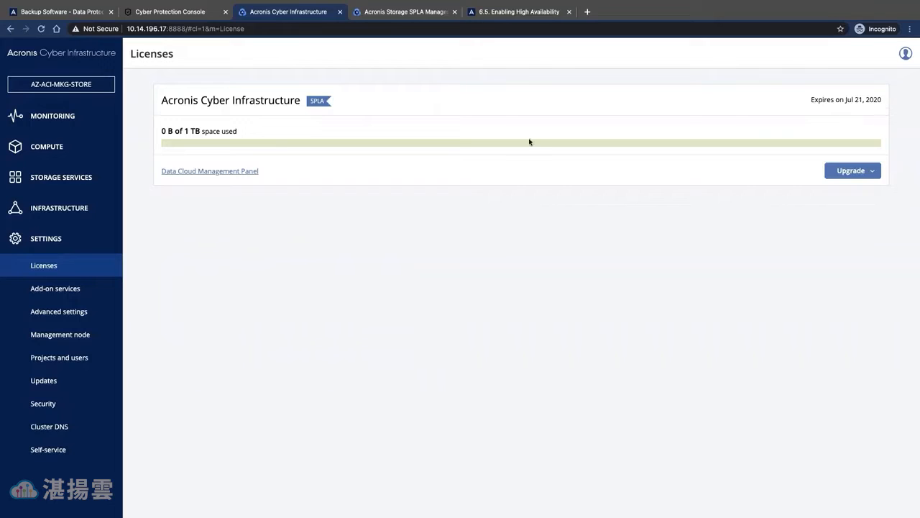
- Reload the Licenses page so the SPLA license shows 0 B of Unlimited space
left_click(67, 290)
left_click(51, 267)
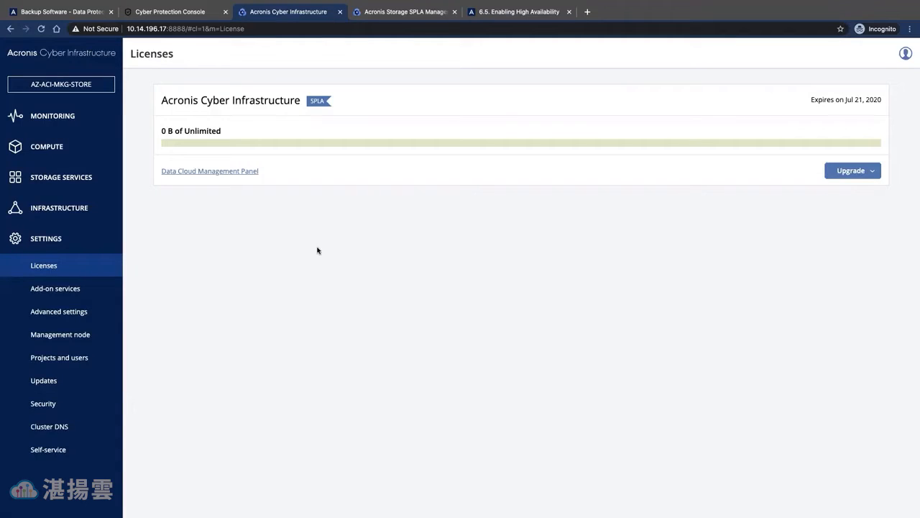
- In Management node settings, select az-aci-mkg2 and az-aci-mkg3 alongside az-aci-mkg1 for high availability
left_click(71, 336)
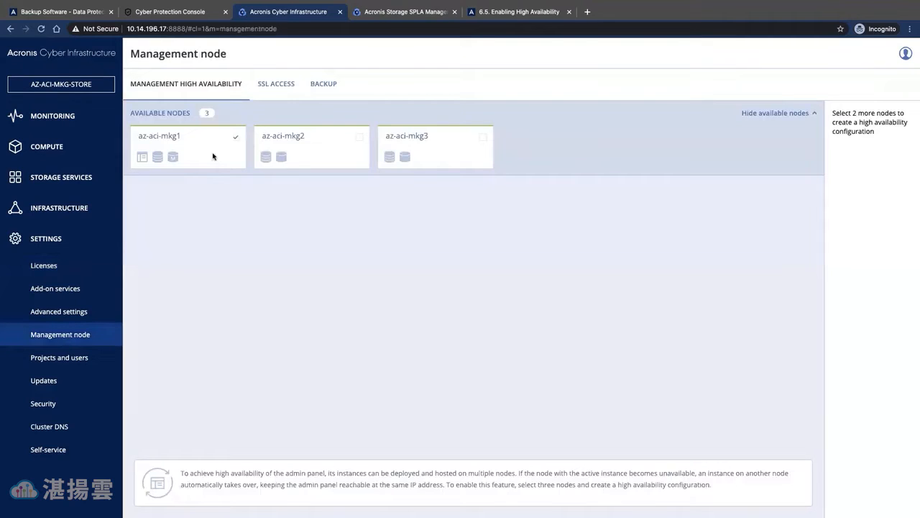
left_click(329, 86)
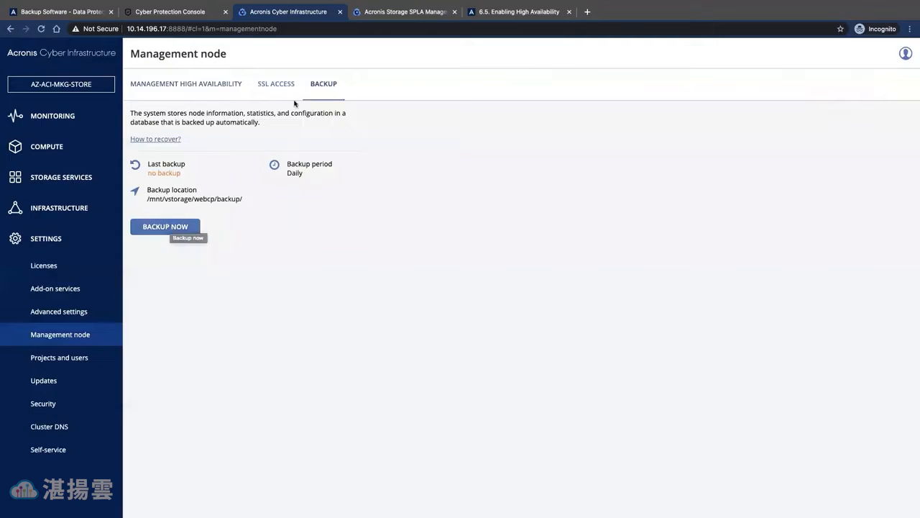
left_click(218, 87)
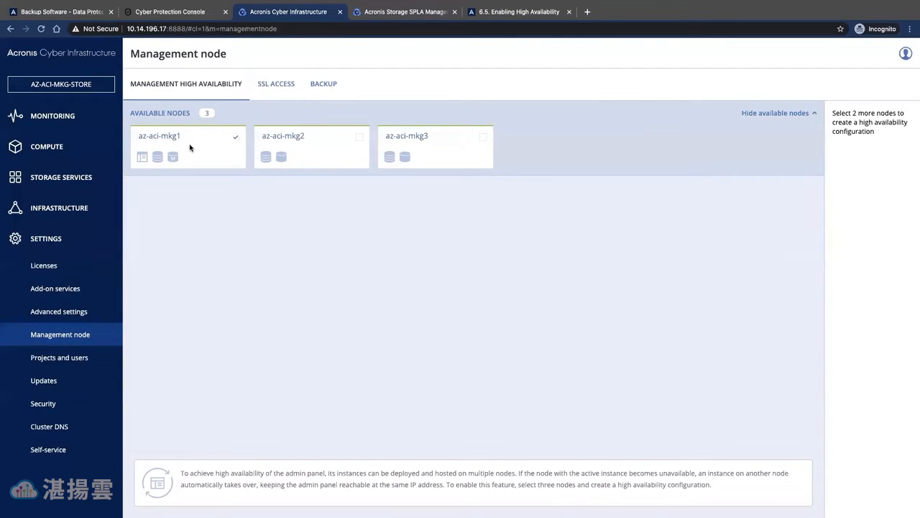
left_click(367, 142)
left_click(483, 138)
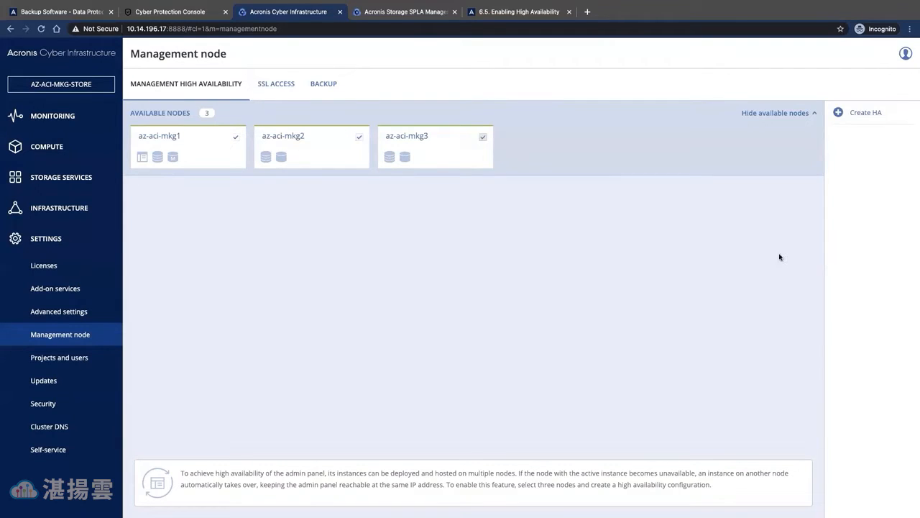
- Create management HA with virtual IPs 10.14.196.4 (internal) and 10.14.194.6 (admin panel)
left_click(867, 114)
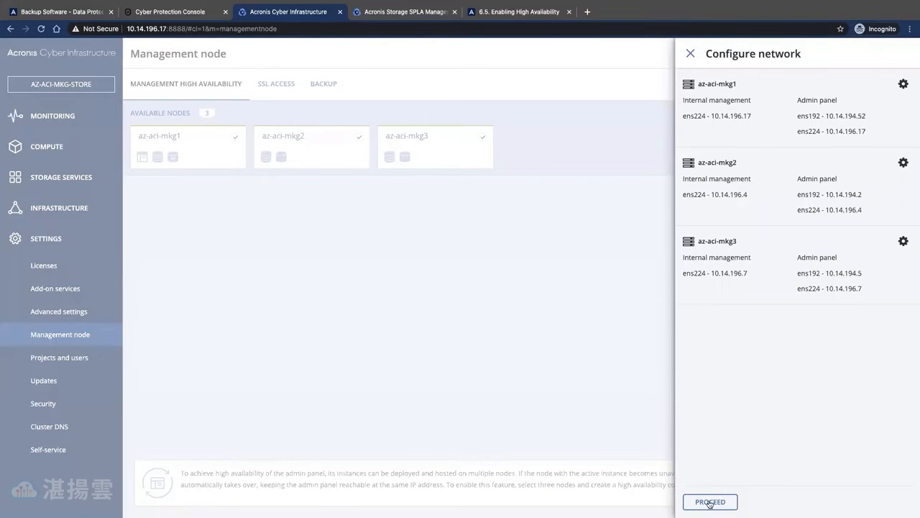
left_click(710, 503)
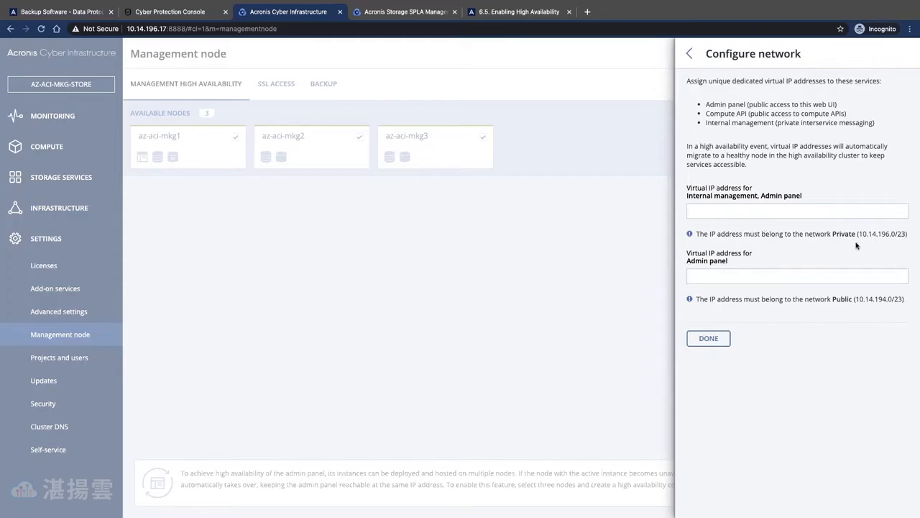
left_click(843, 211)
type("10.14")
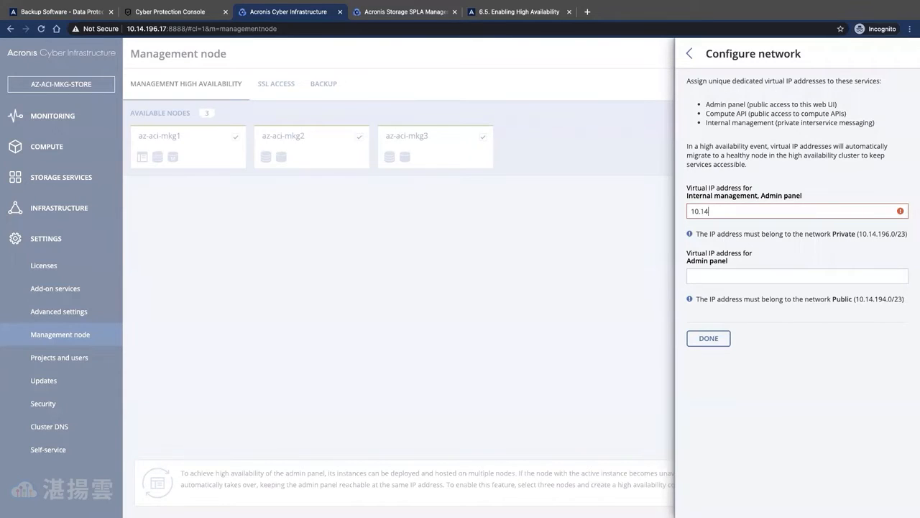
type(".196.4")
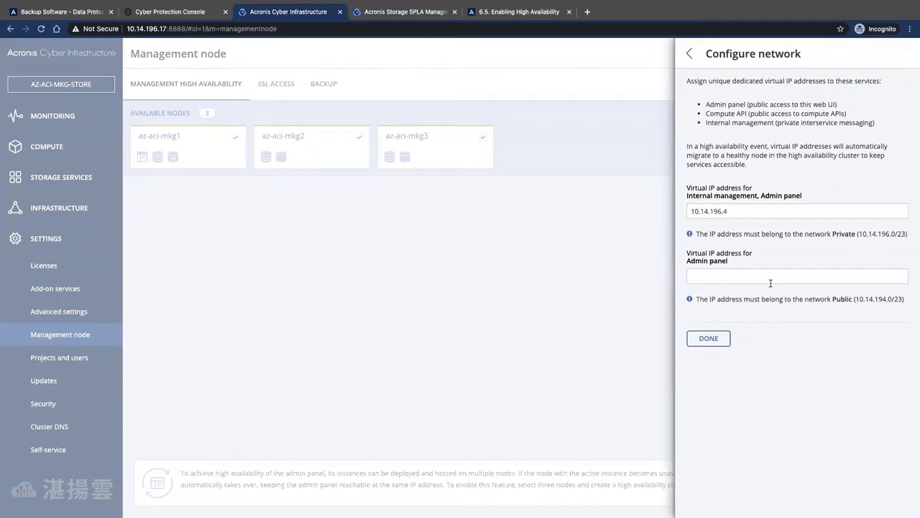
left_click(771, 283)
type("10")
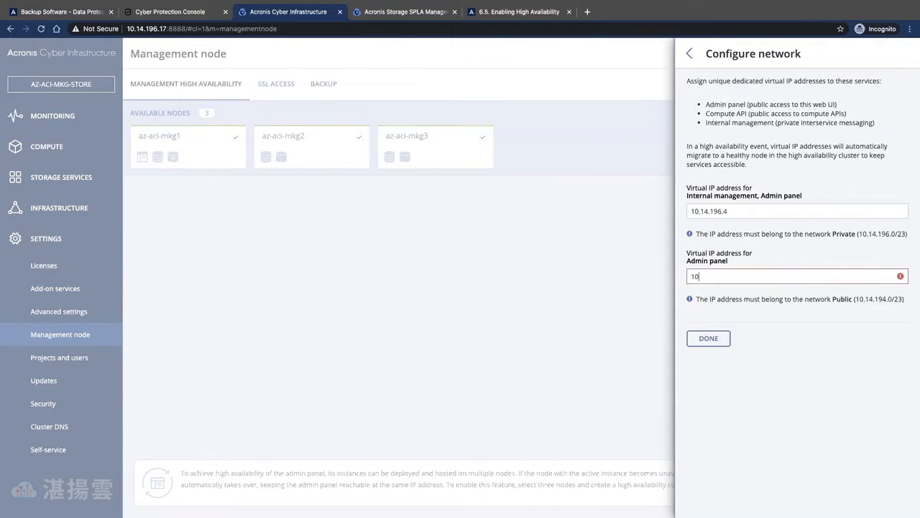
type(".14.194")
type(".6")
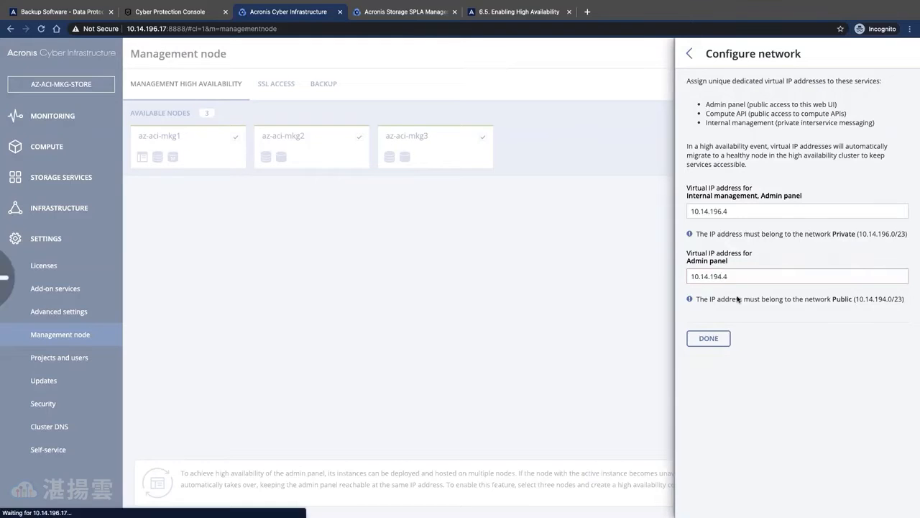
left_click(704, 339)
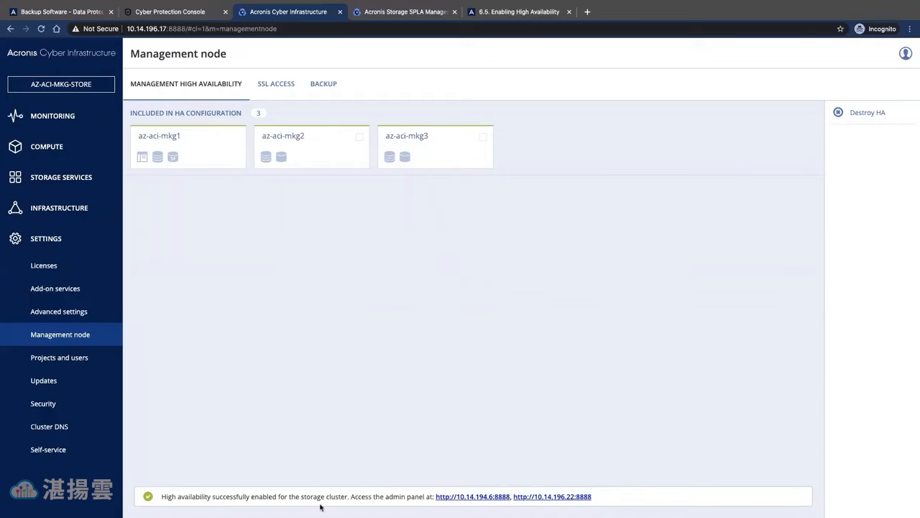
- Go to Backup storage and select node az-aci-mkg1 for the gateway
left_click(70, 181)
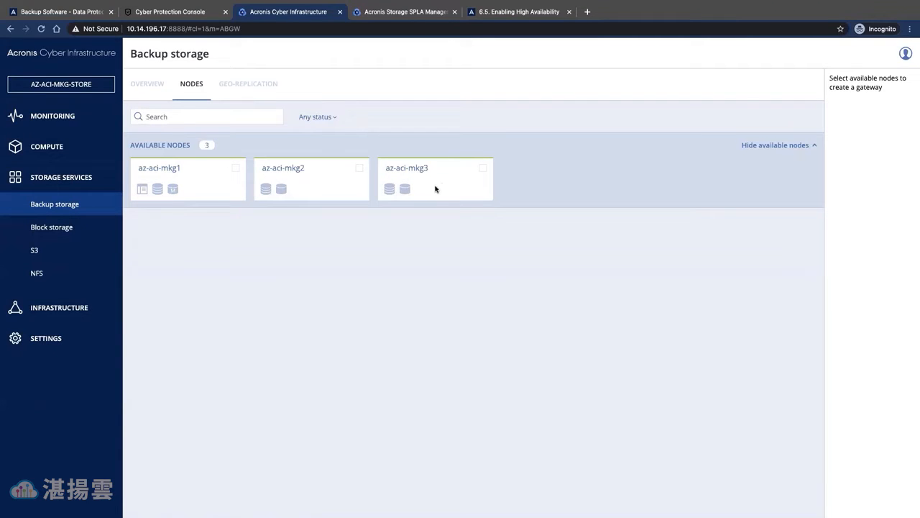
left_click(236, 167)
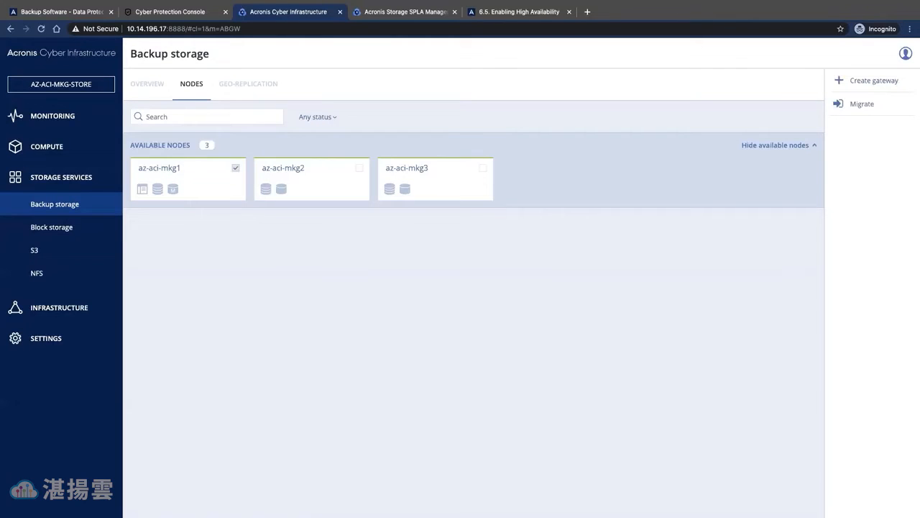
- Create an NFS backup gateway on az-aci-mkg1 using server 10.14.196.30 and export /Backups
left_click(864, 82)
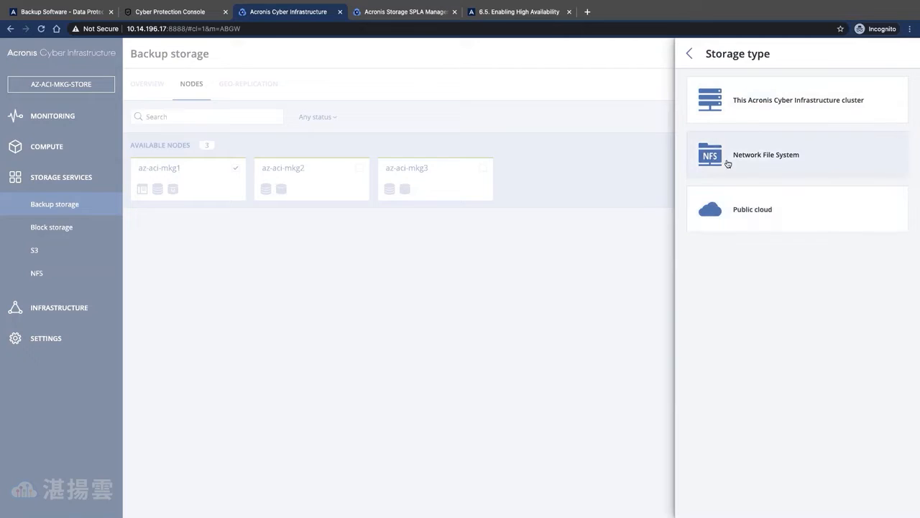
left_click(766, 163)
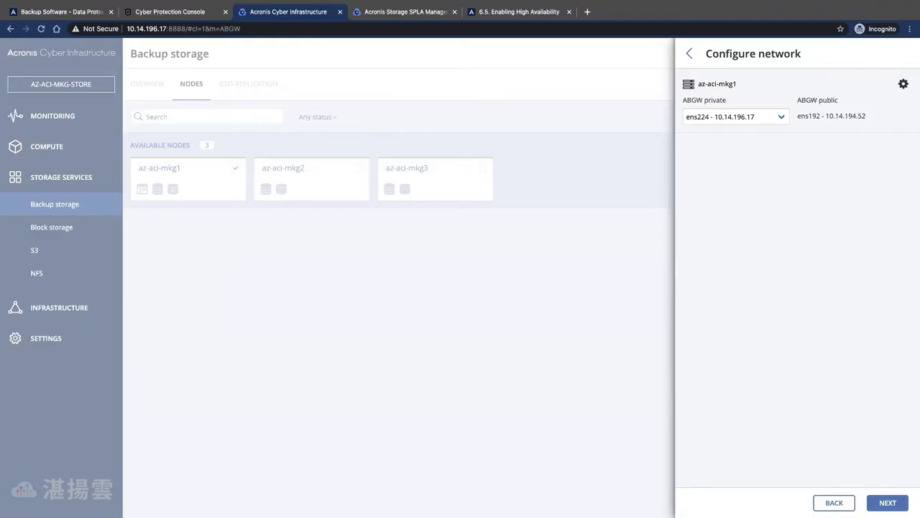
left_click(888, 503)
left_click(708, 102)
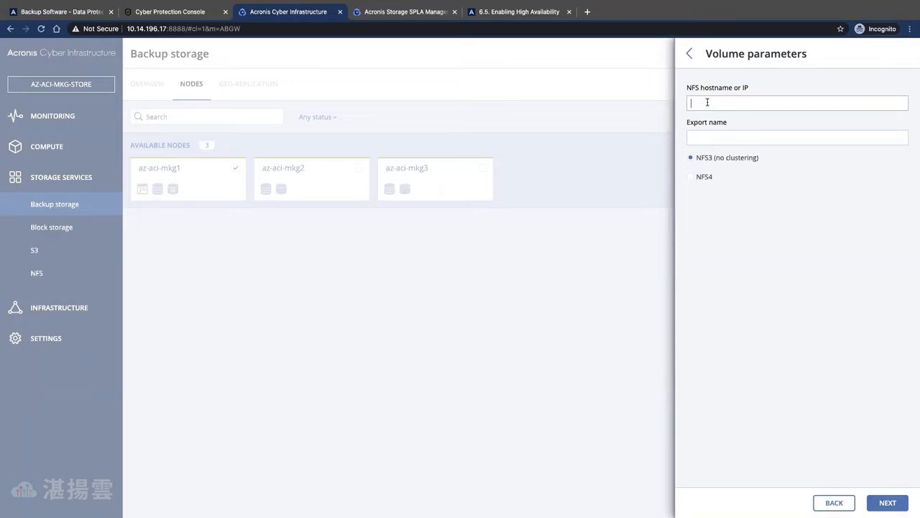
left_click(789, 102)
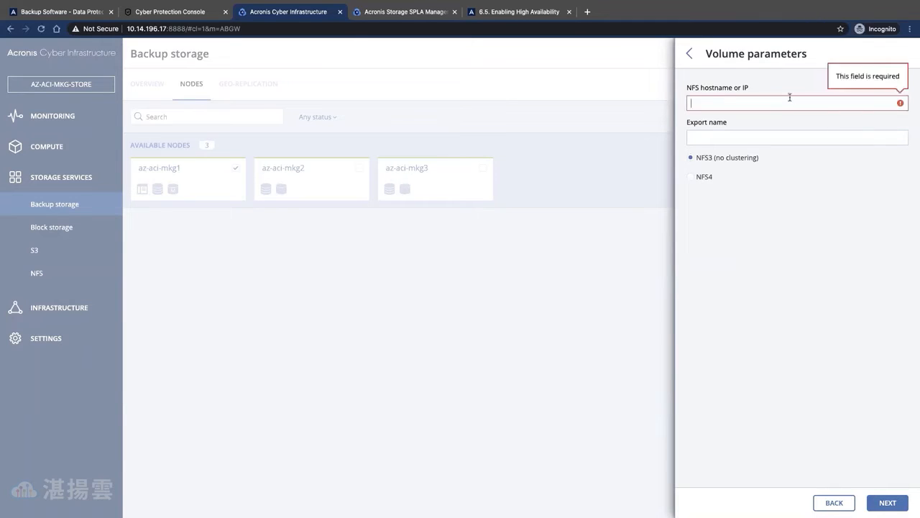
type("10.14.196.30")
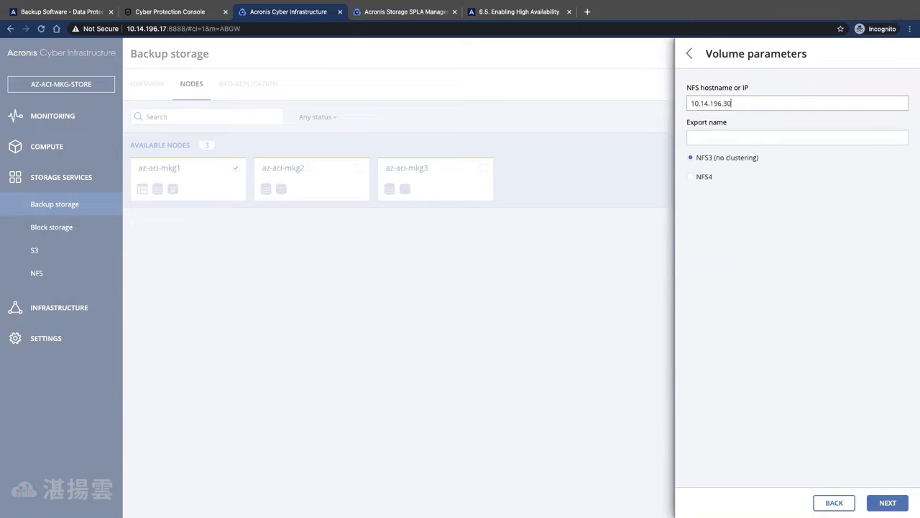
left_click(772, 141)
type("/Backup")
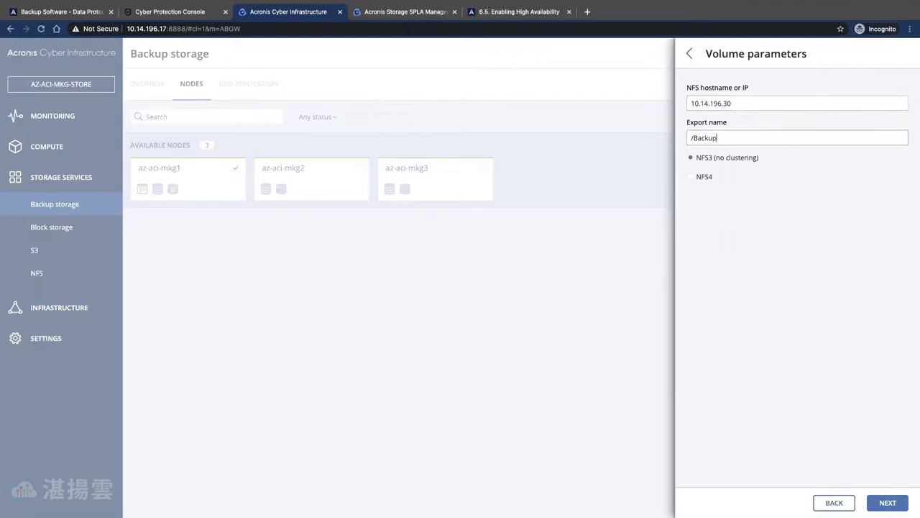
type("s")
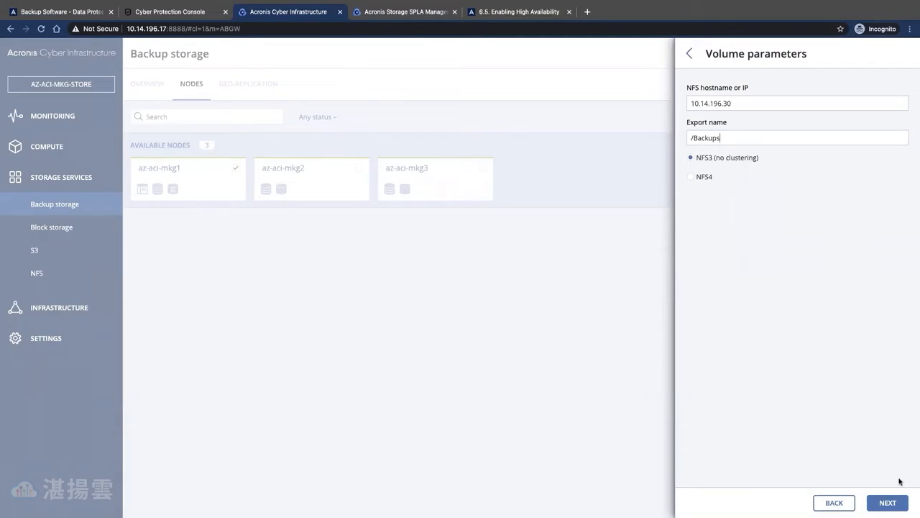
left_click(889, 504)
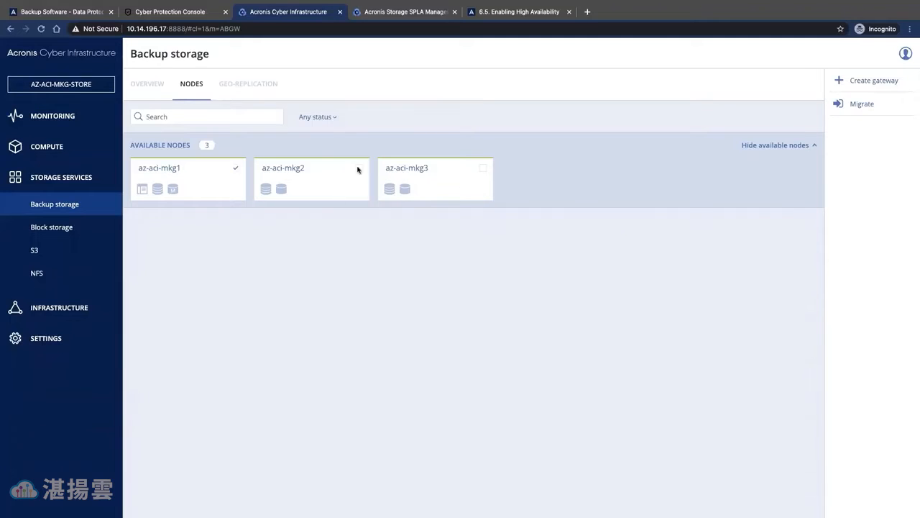
- Add az-aci-mkg2 and az-aci-mkg3 and start a Public cloud gateway on all three nodes
left_click(483, 167)
left_click(873, 82)
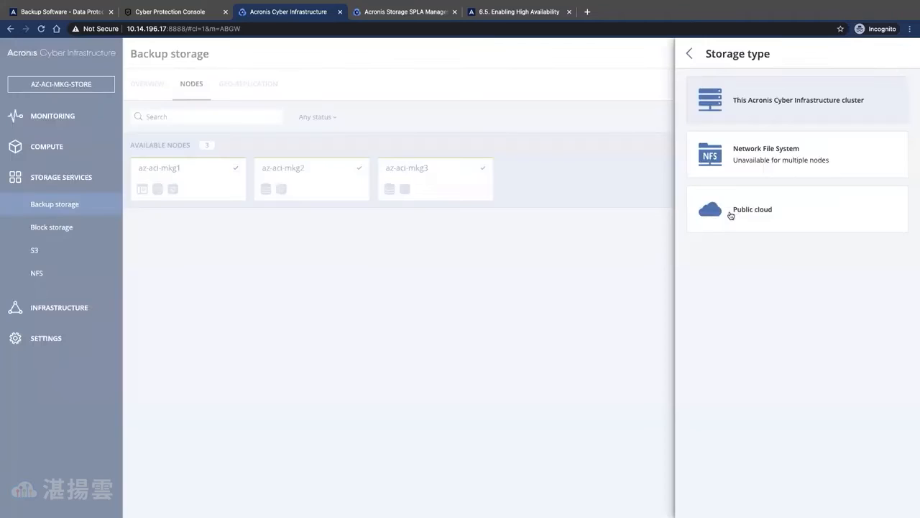
left_click(736, 210)
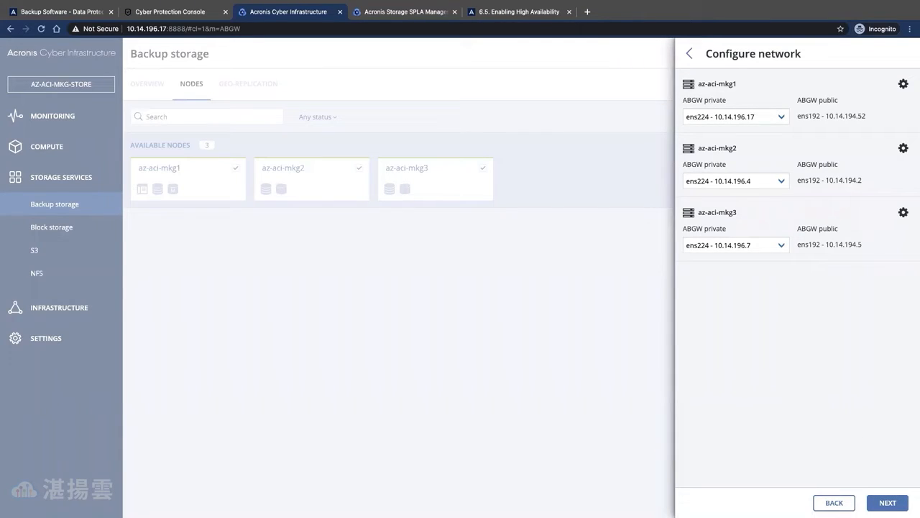
left_click(888, 503)
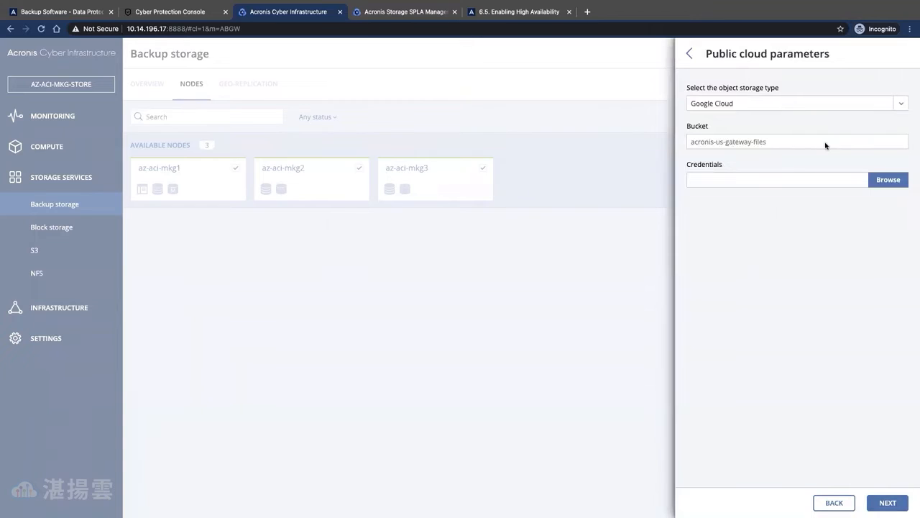
- Browse the object storage provider list and choose Amazon S3
left_click(726, 104)
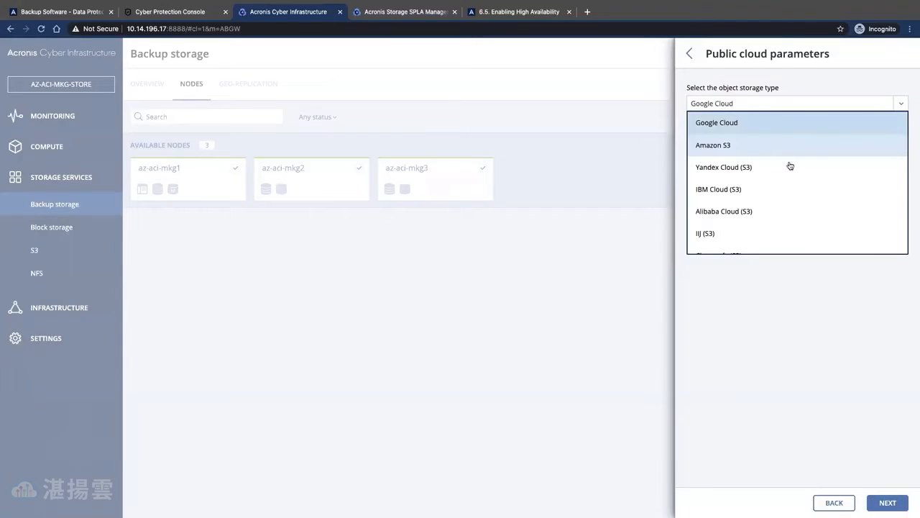
scroll(794, 200, "down", 1)
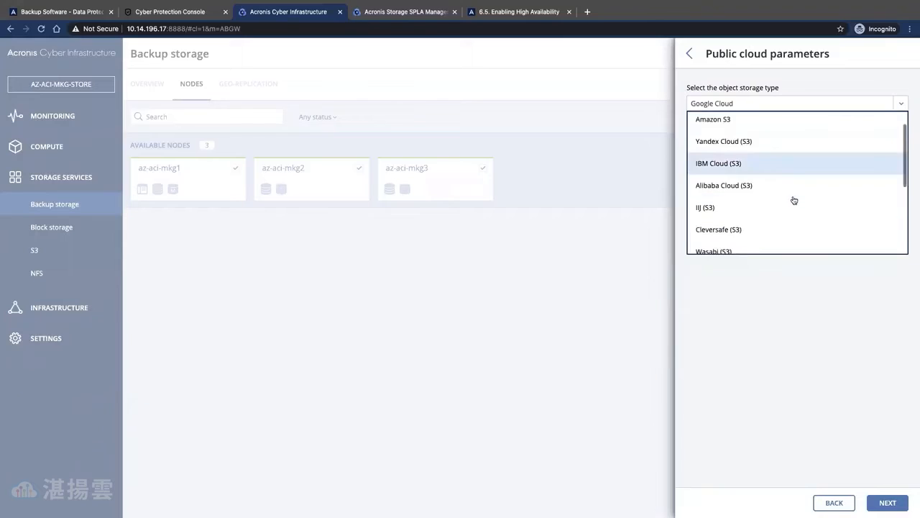
scroll(794, 200, "down", 3)
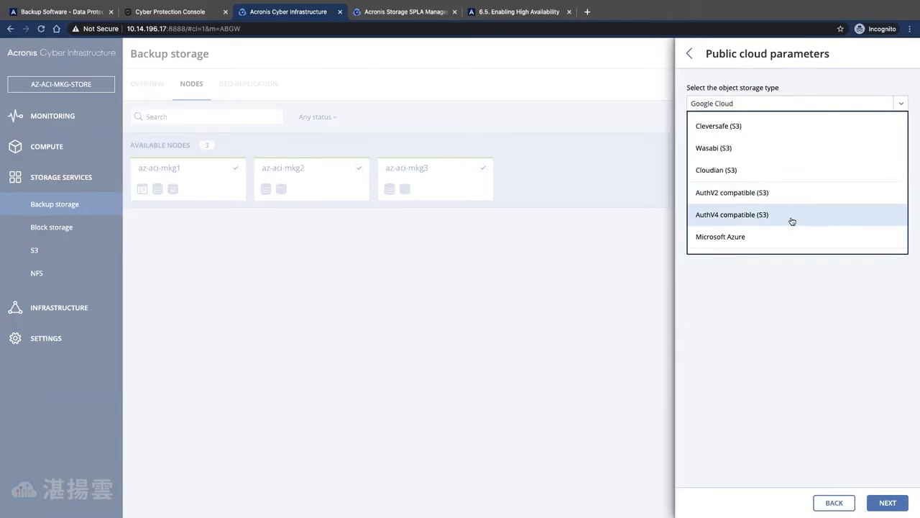
scroll(792, 221, "down", 1)
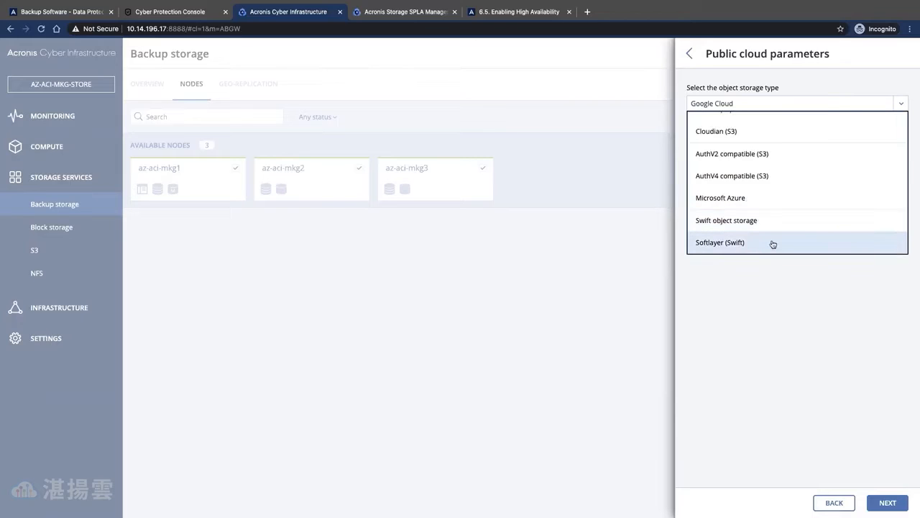
scroll(773, 245, "up", 1)
scroll(773, 244, "up", 3)
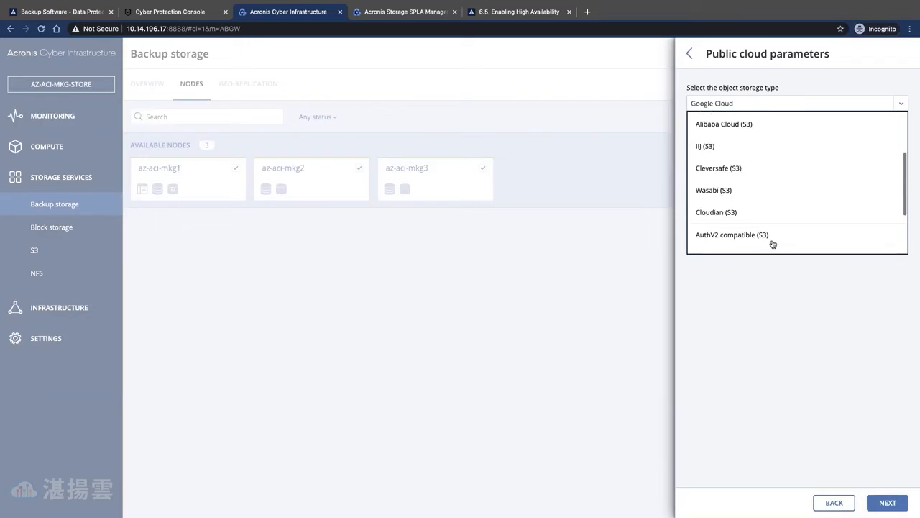
scroll(773, 245, "up", 3)
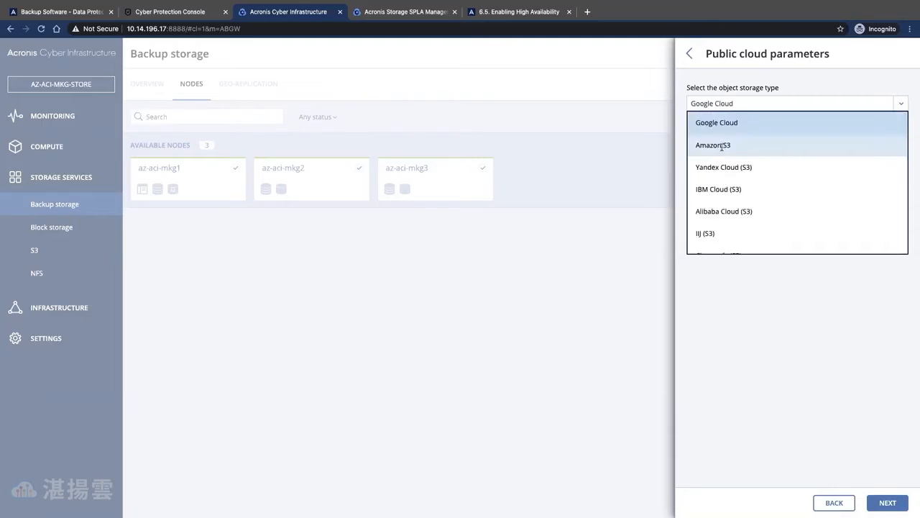
left_click(722, 147)
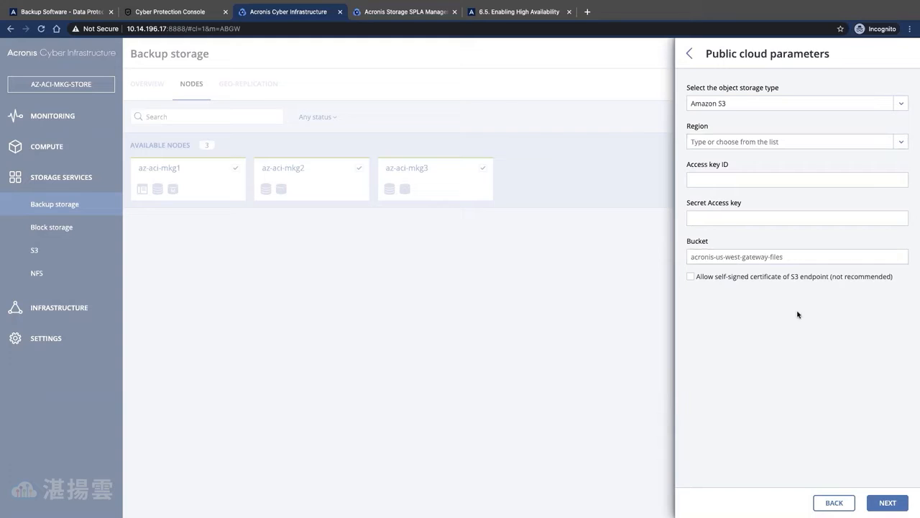
left_click(692, 256)
- Switch to AuthV2 compatible (S3), step through the endpoint and key fields, then cancel
left_click(903, 103)
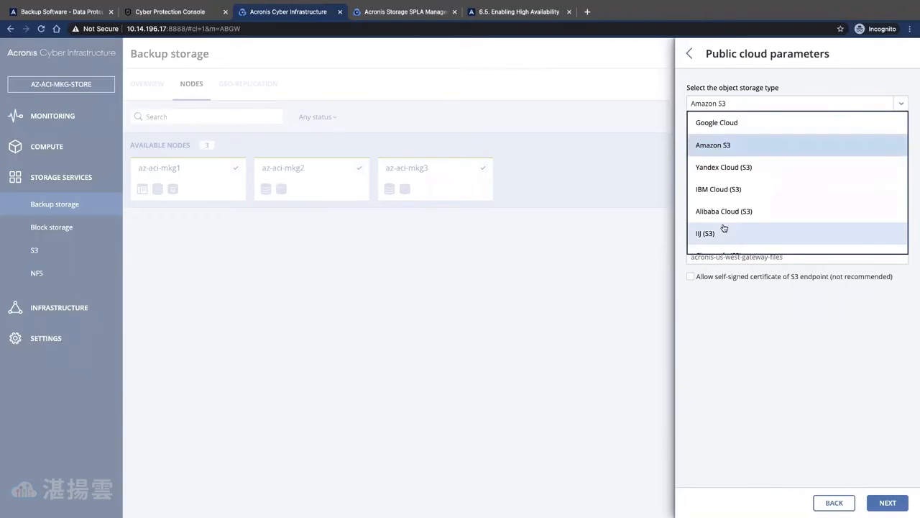
scroll(724, 227, "down", 5)
left_click(722, 216)
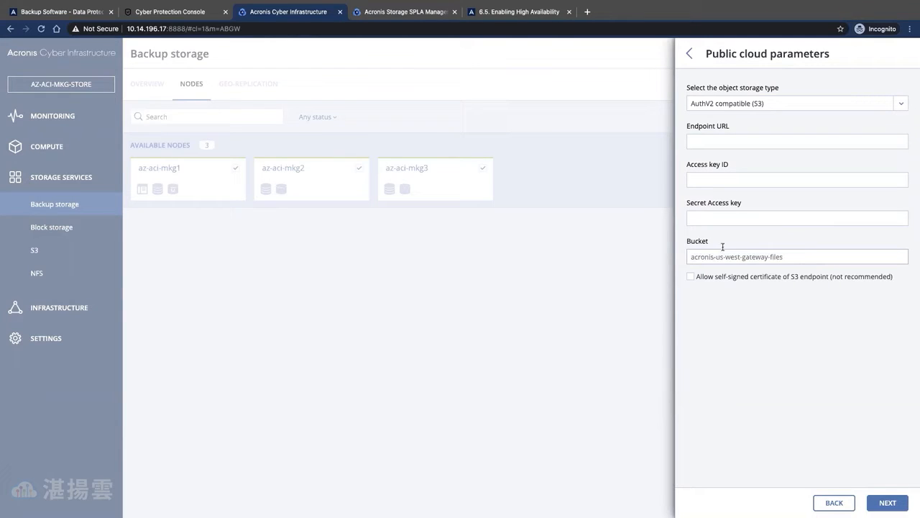
left_click(726, 143)
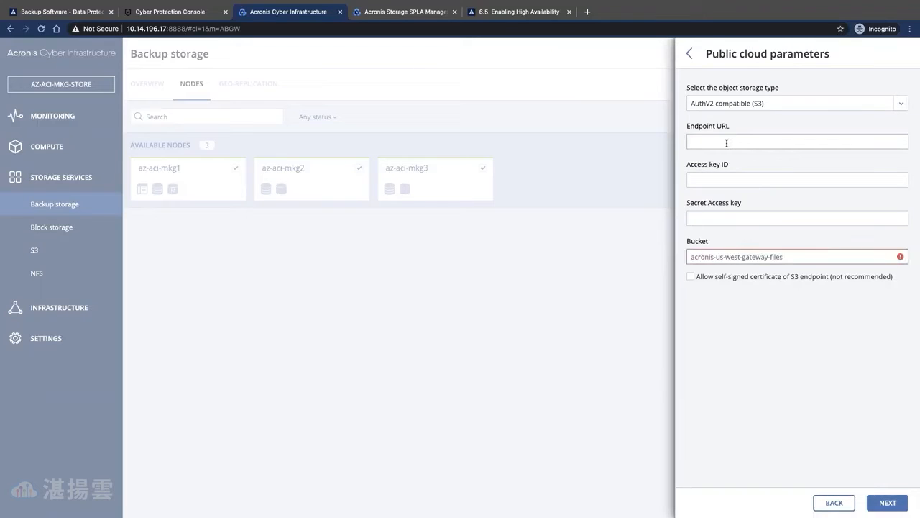
key("Tab")
left_click(705, 218)
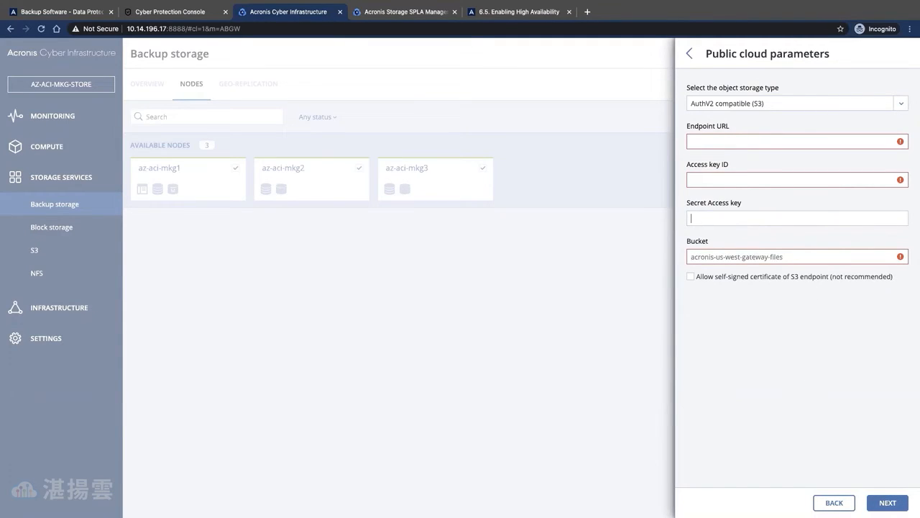
key("Escape")
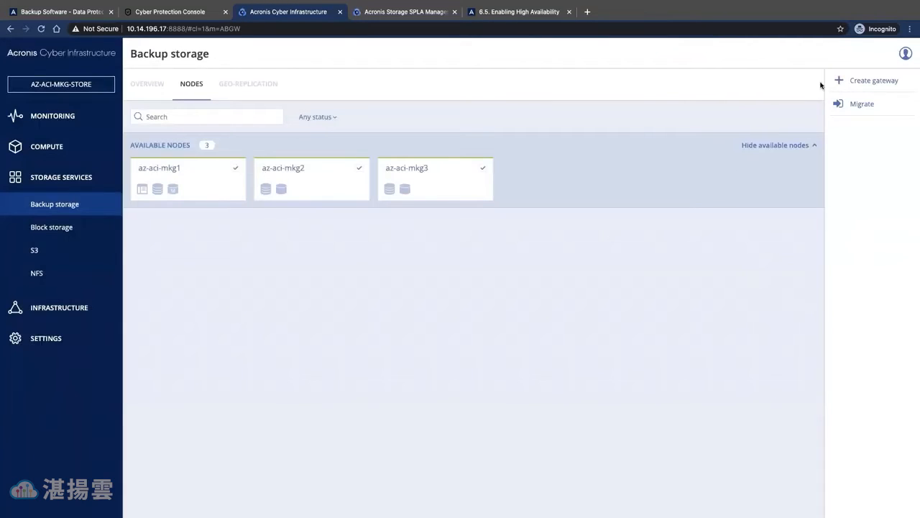
- Start a backup gateway stored on this cluster, keeping the default network and volume parameters
left_click(864, 80)
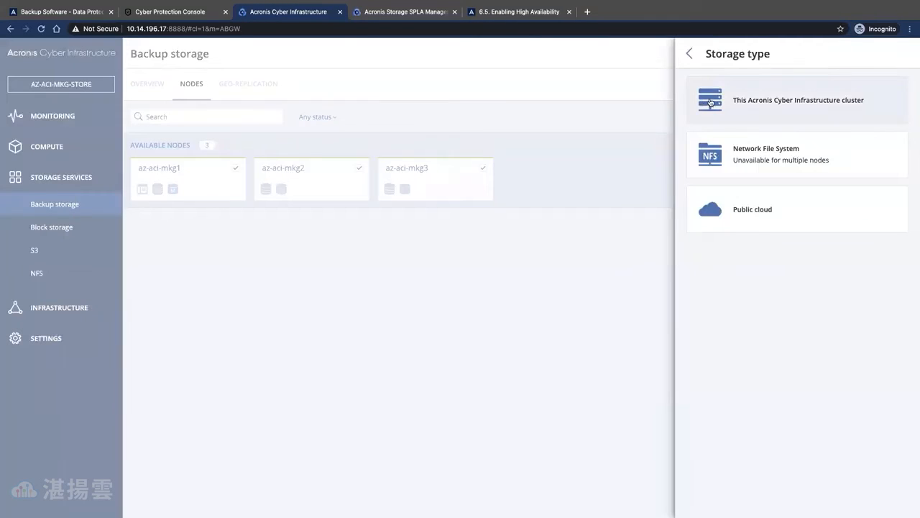
left_click(710, 100)
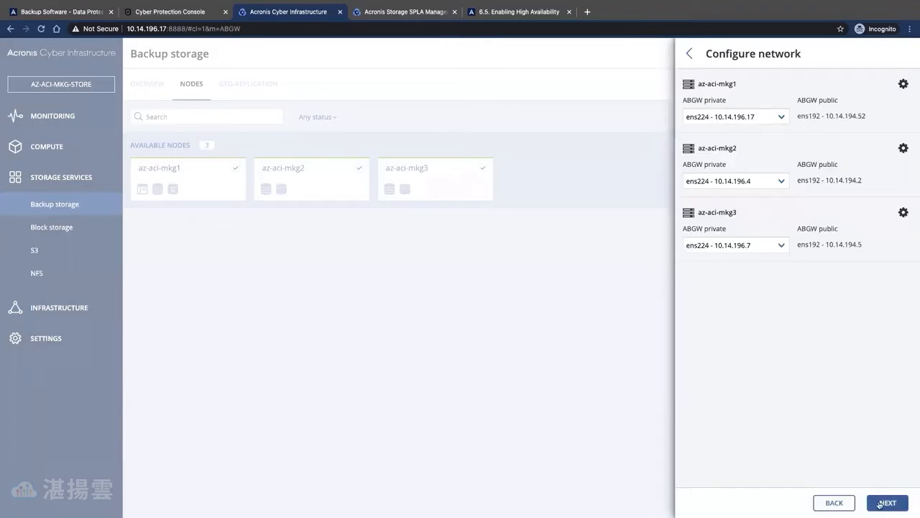
left_click(881, 505)
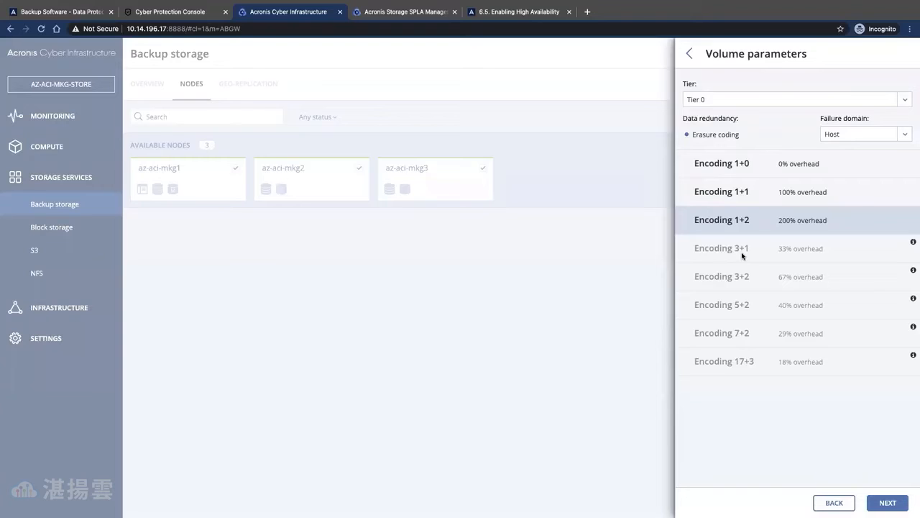
left_click(888, 504)
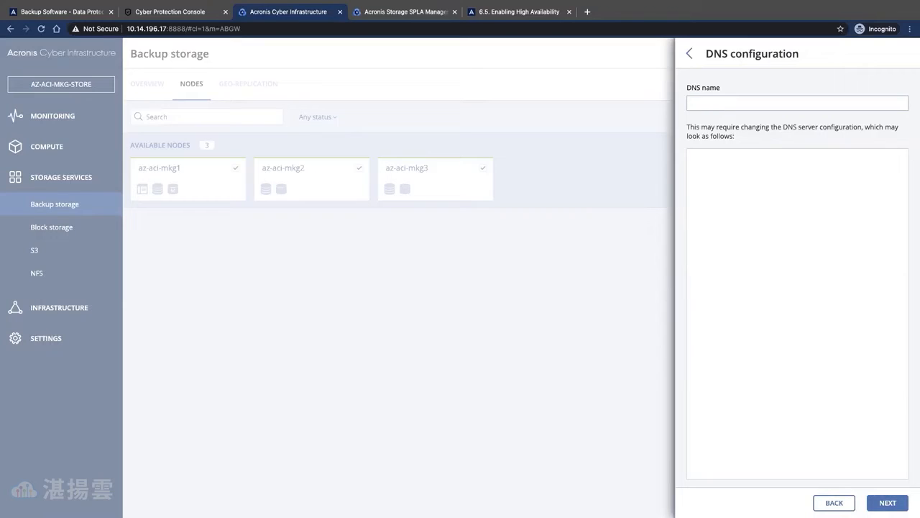
- Enter backup.domain.com as the gateway's DNS name and continue
type("backup")
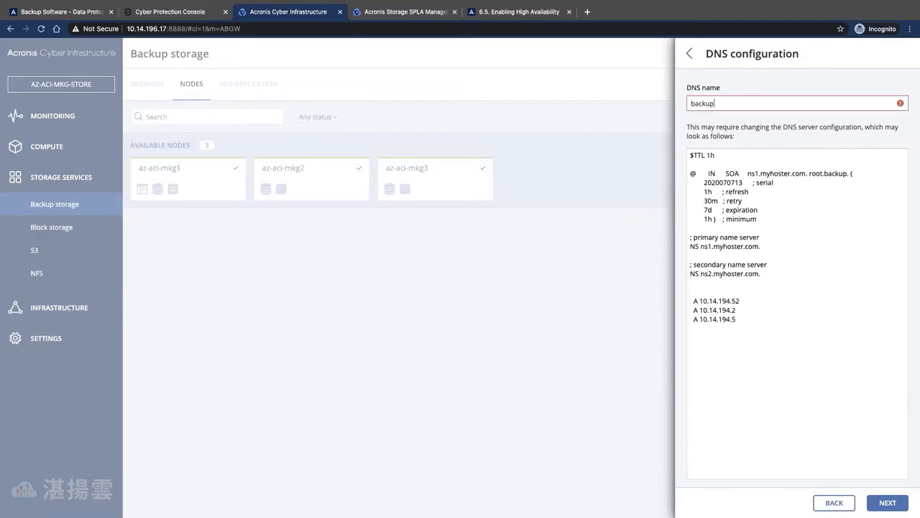
type(".domain")
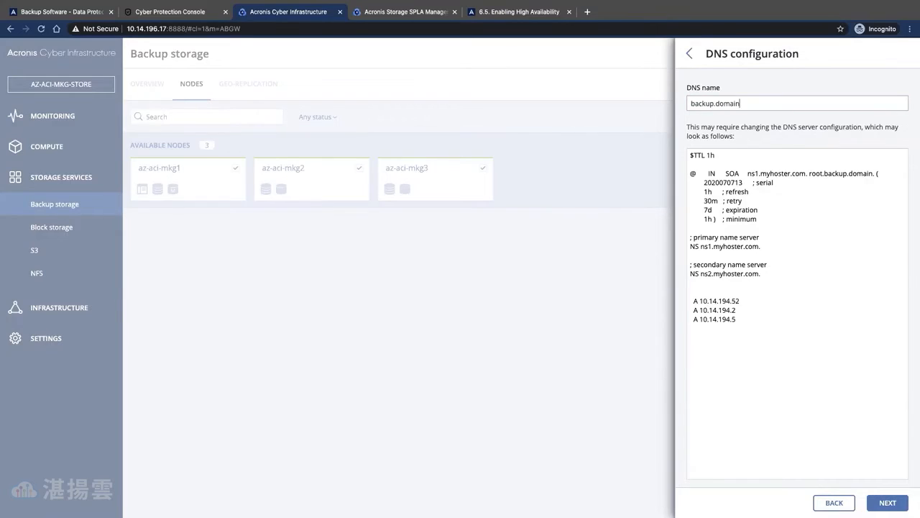
type(".com")
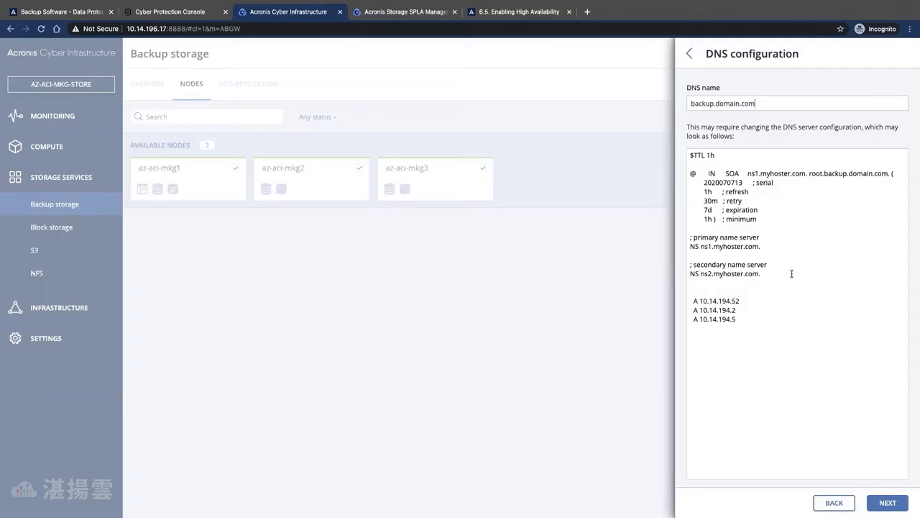
left_click_drag(755, 103, 716, 105)
left_click(885, 505)
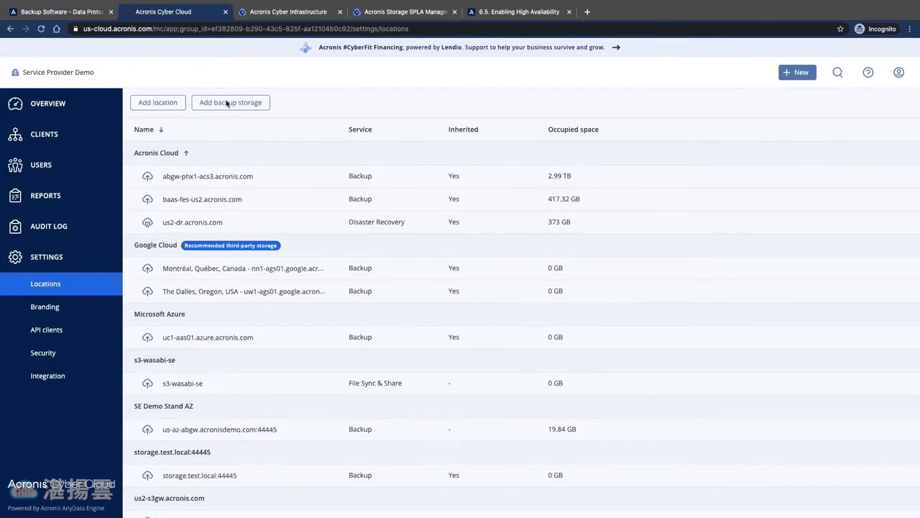
- Register the storage at cloud.acronis.com using the partner account username and password
left_click(404, 14)
left_click(311, 13)
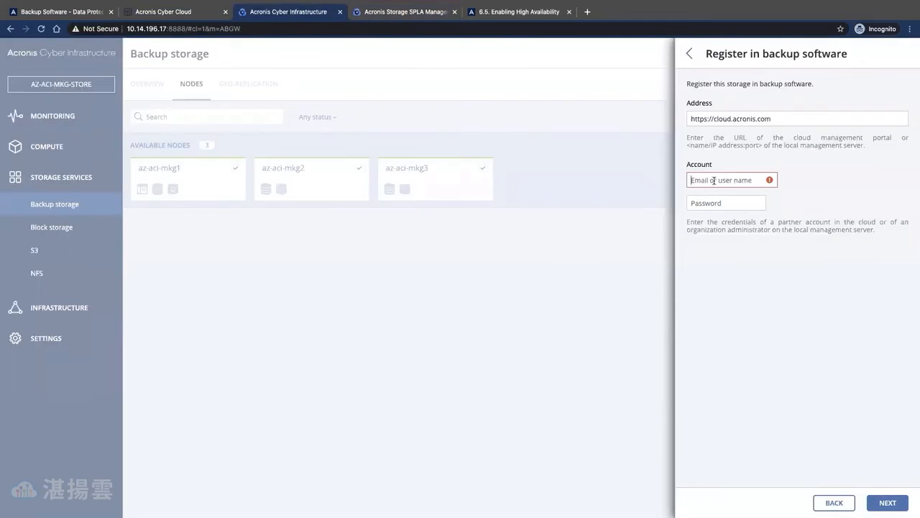
type("A")
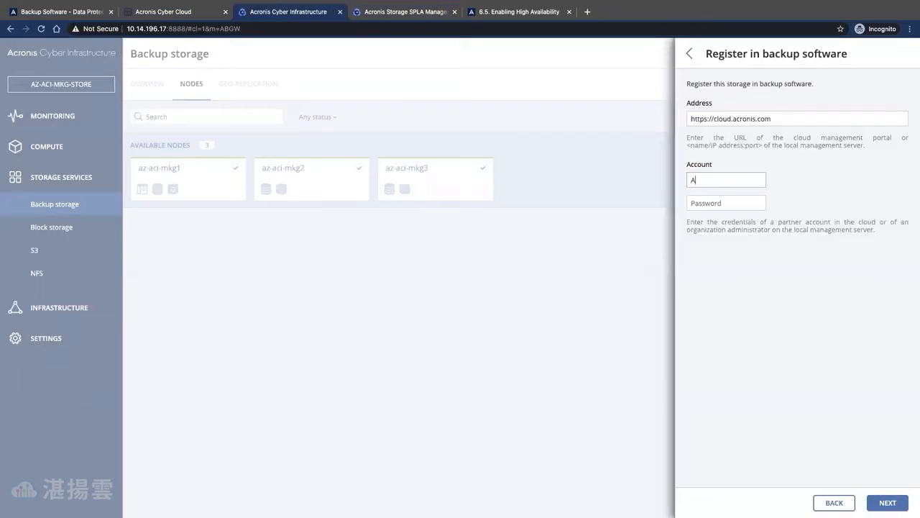
type("CCDemo")
key("Tab")
type("*")
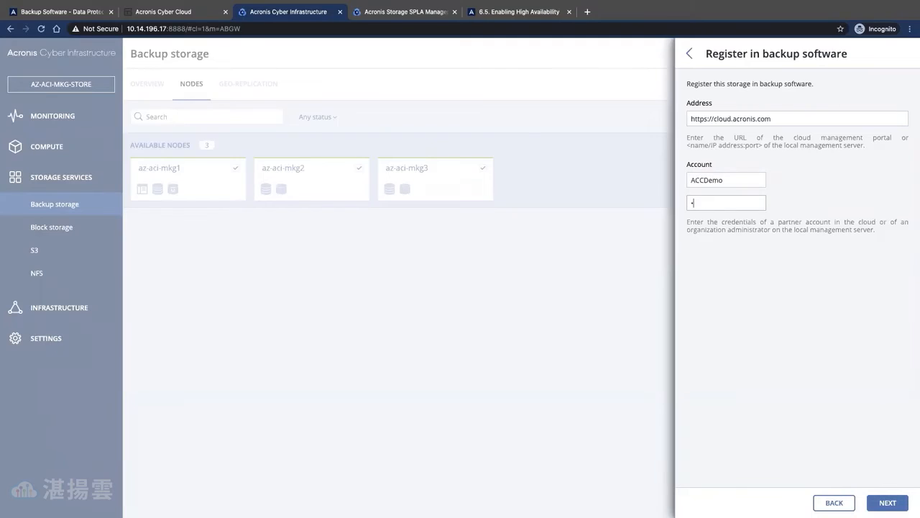
type("*********")
left_click(845, 469)
left_click(893, 505)
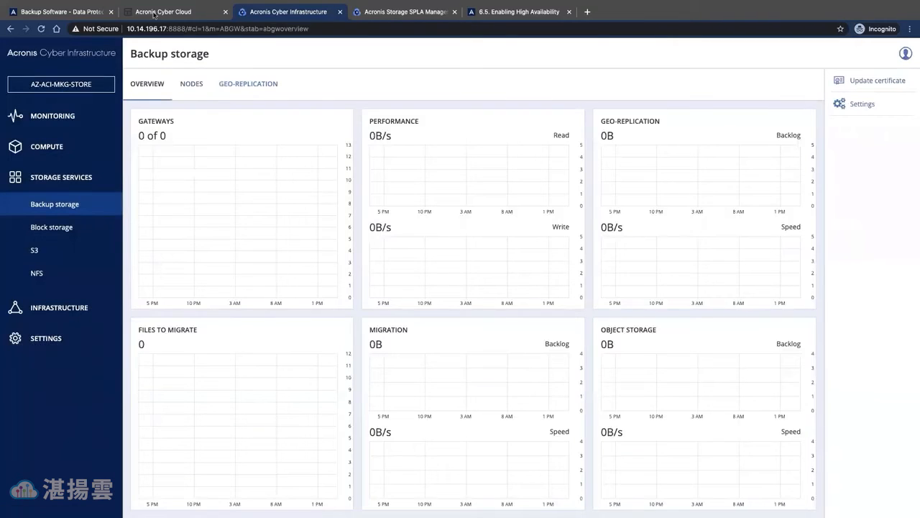
- Check Acronis Cyber Cloud's Locations list for the new backup.domain.com:44445 storage
left_click(153, 15)
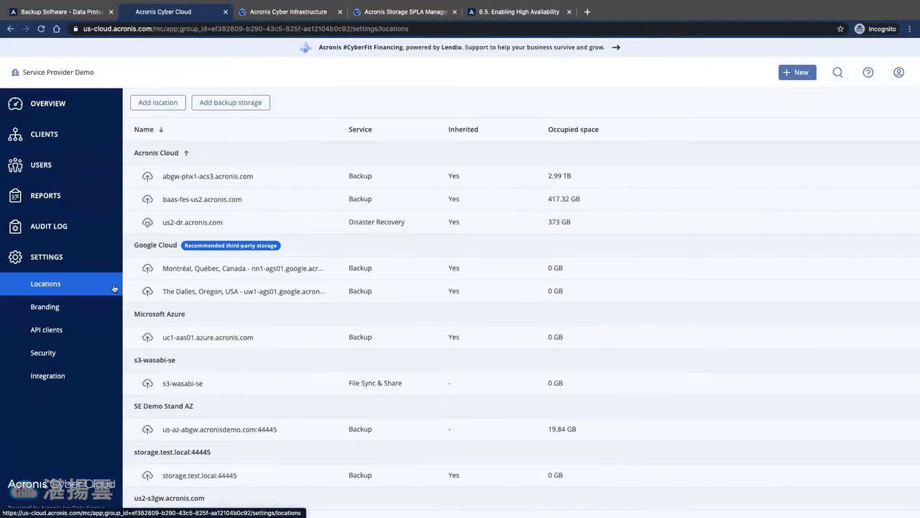
scroll(634, 291, "down", 1)
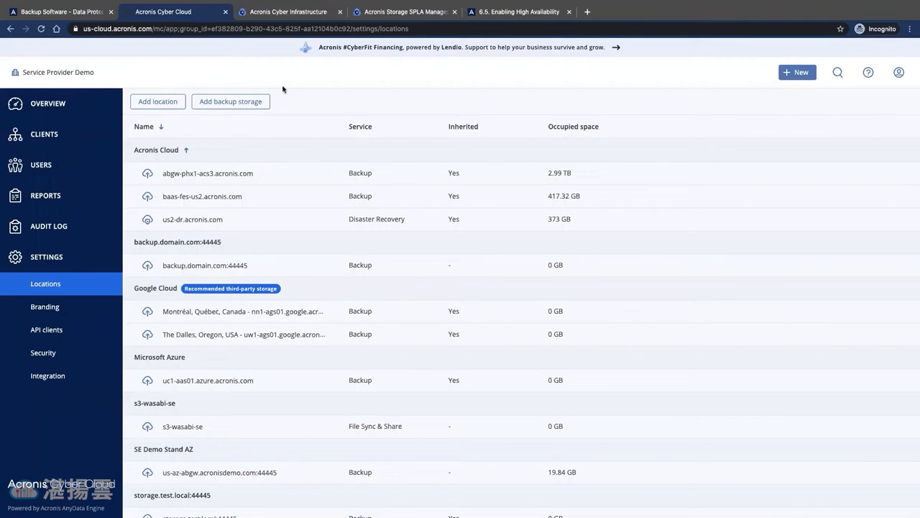
left_click(293, 13)
- Inspect the backup.domain.com:44445 storage details, leaving its location unchanged, then close them
left_click(269, 268)
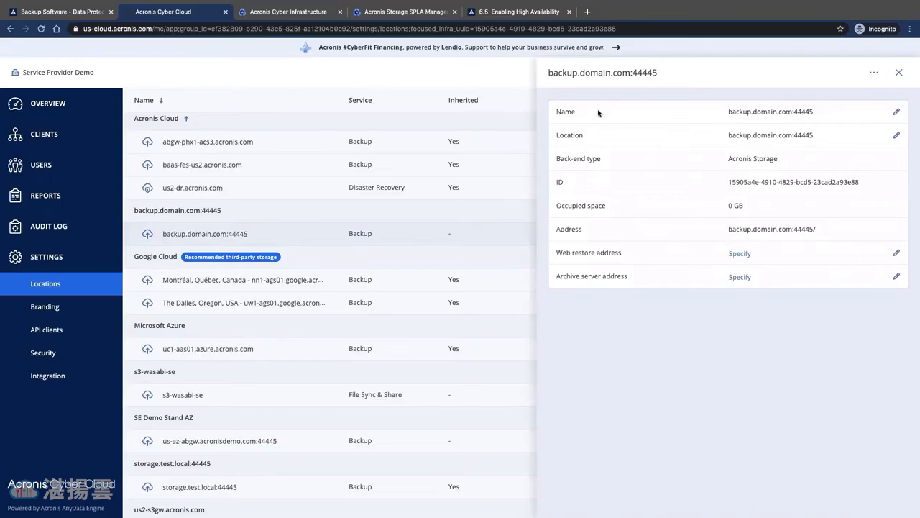
left_click(896, 114)
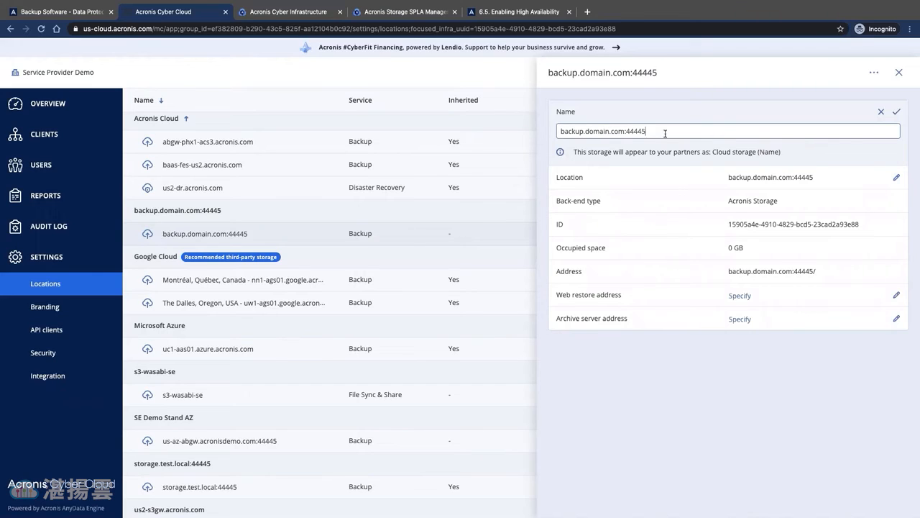
left_click(897, 179)
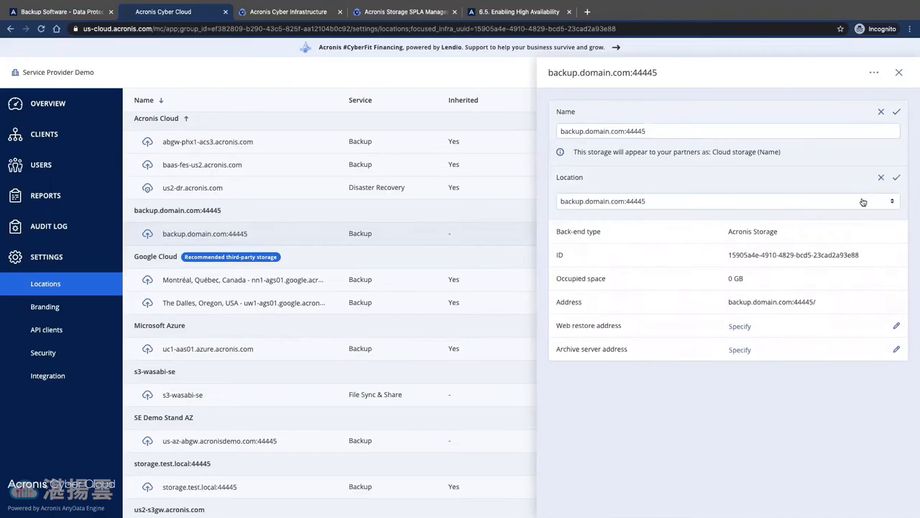
left_click(683, 204)
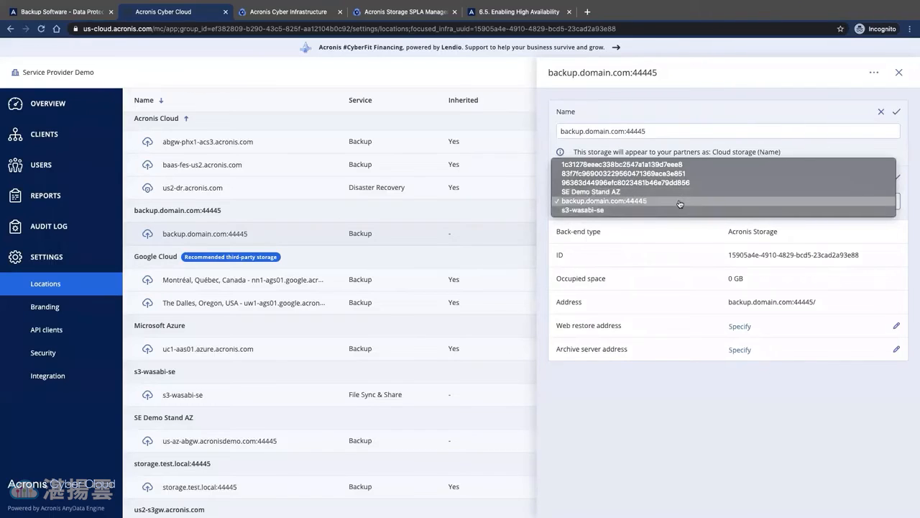
left_click(681, 203)
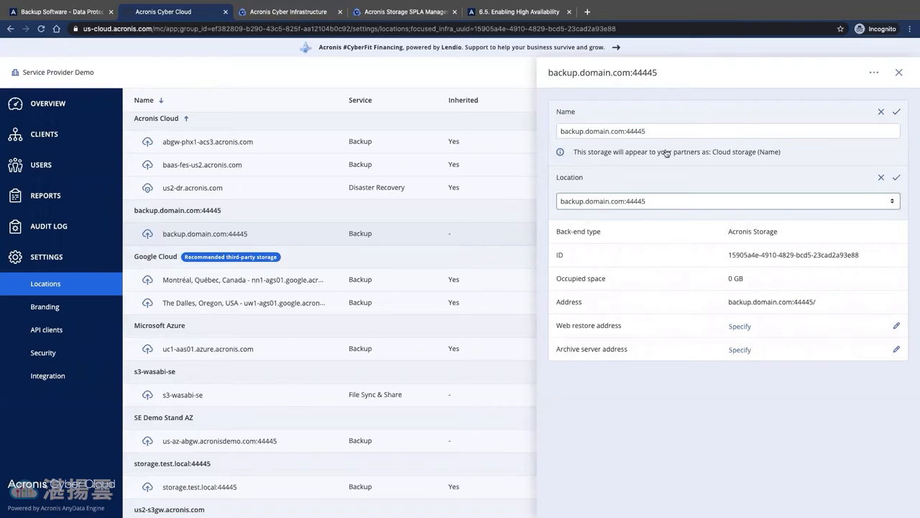
left_click(898, 73)
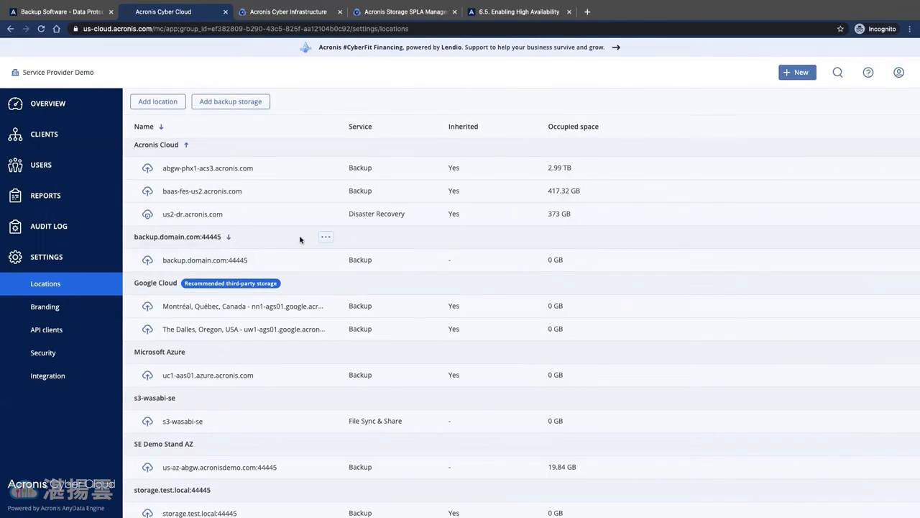
- Replace the backup.domain.com:44445 location group's name with 'Demo Test' via Rename
left_click(159, 104)
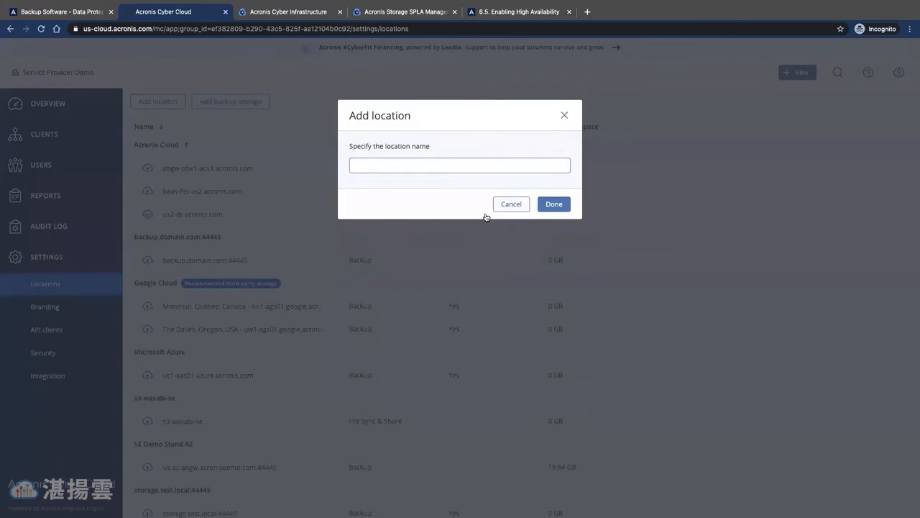
left_click(504, 205)
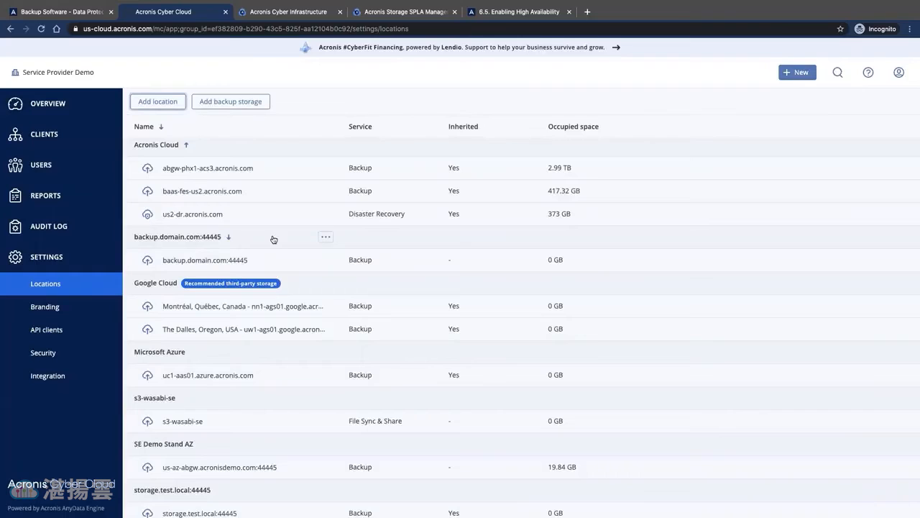
left_click(272, 239)
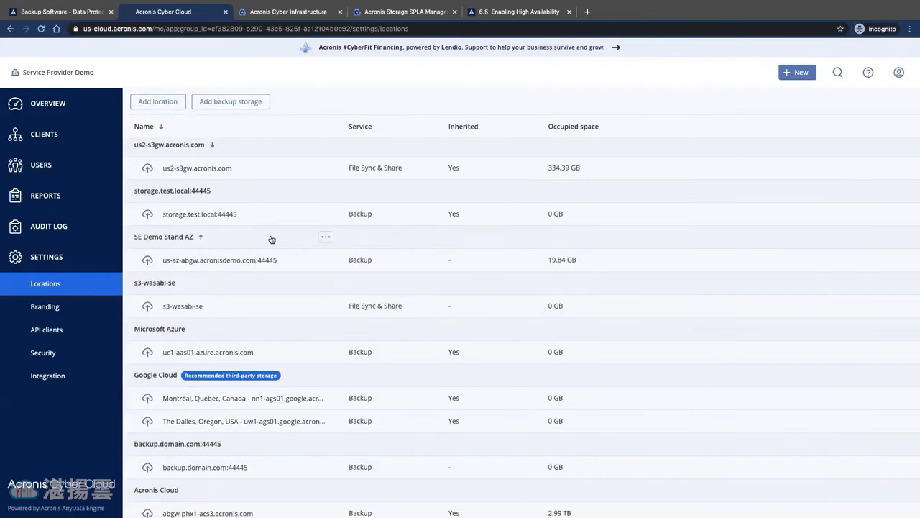
left_click(272, 240)
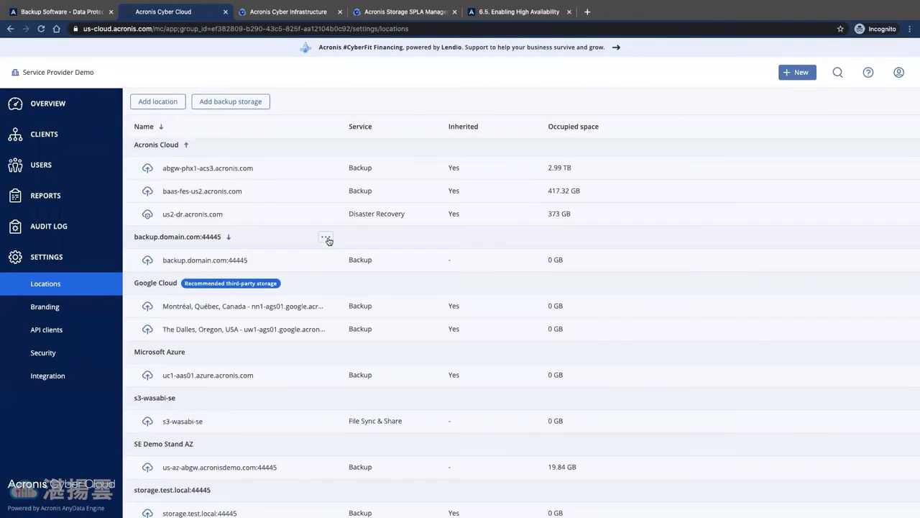
left_click(328, 240)
left_click(287, 264)
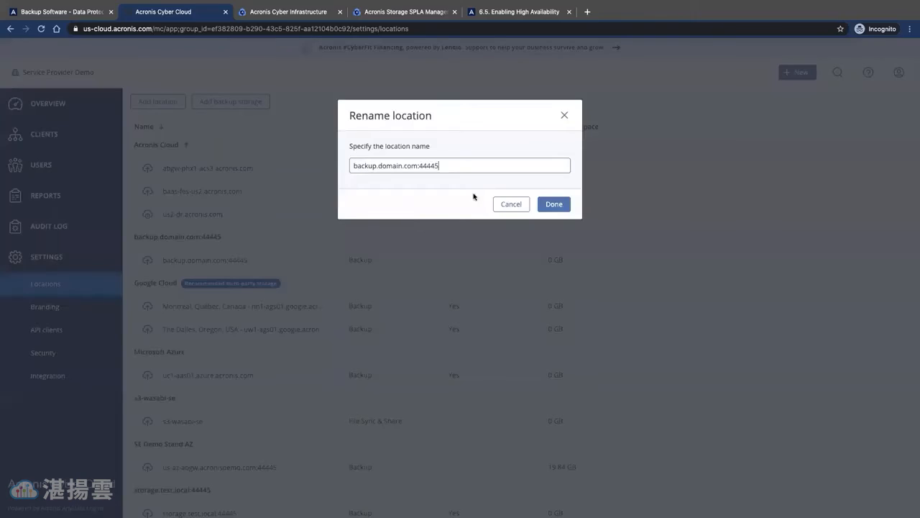
left_click_drag(444, 167, 340, 170)
key("BackSpace")
key("BackSpace")
key("BackSpace")
key("BackSpace")
key("BackSpace")
key("BackSpace")
key("BackSpace")
key("BackSpace")
key("BackSpace")
key("BackSpace")
key("BackSpace")
key("BackSpace")
key("BackSpace")
key("BackSpace")
key("BackSpace")
key("BackSpace")
key("BackSpace")
key("BackSpace")
key("BackSpace")
key("BackSpace")
key("BackSpace")
type("Demo Test")
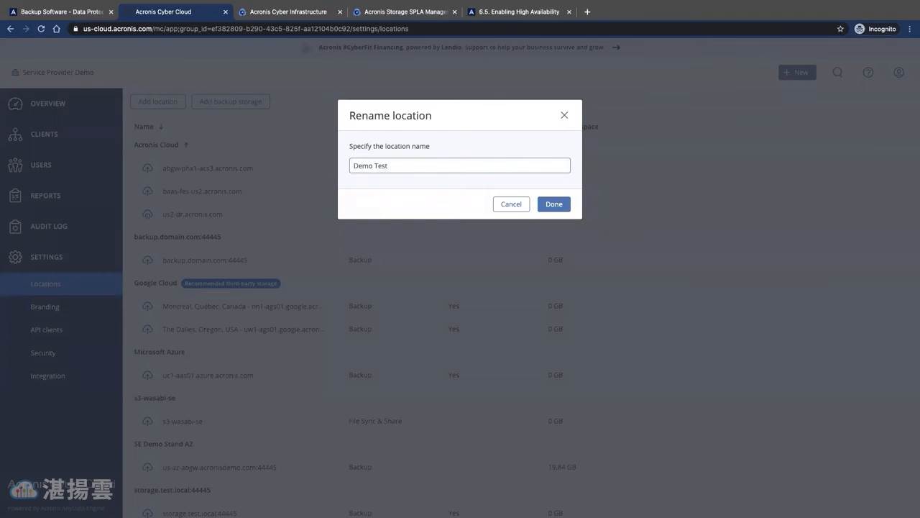
left_click(561, 208)
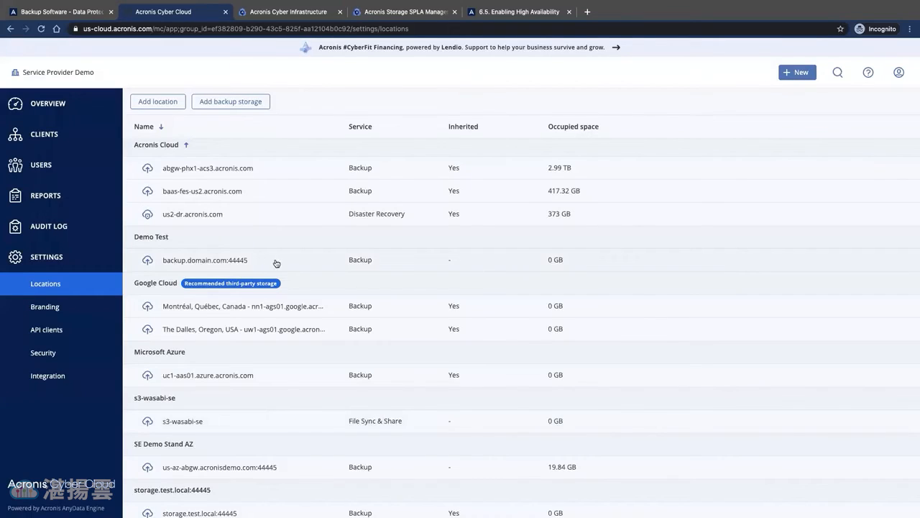
- Start a new partner tenant named 'Test Demo 123' and proceed to service selection
left_click(788, 73)
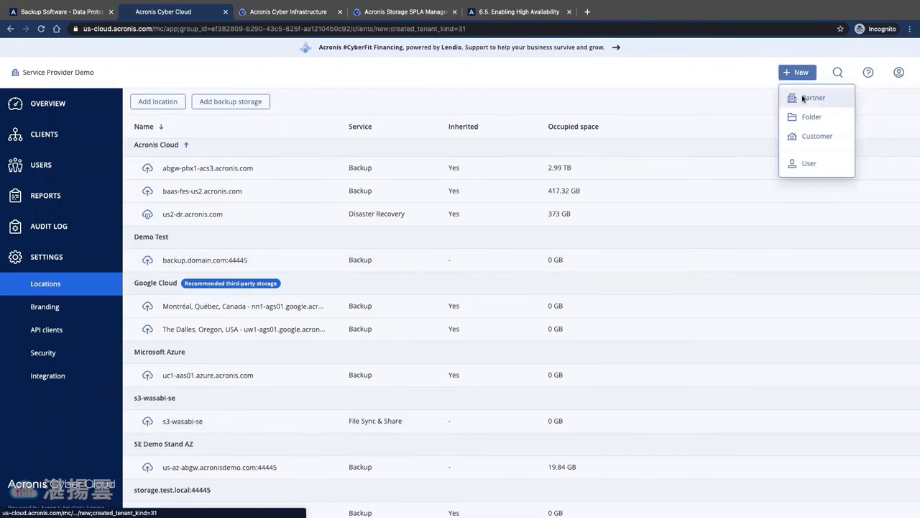
left_click(803, 98)
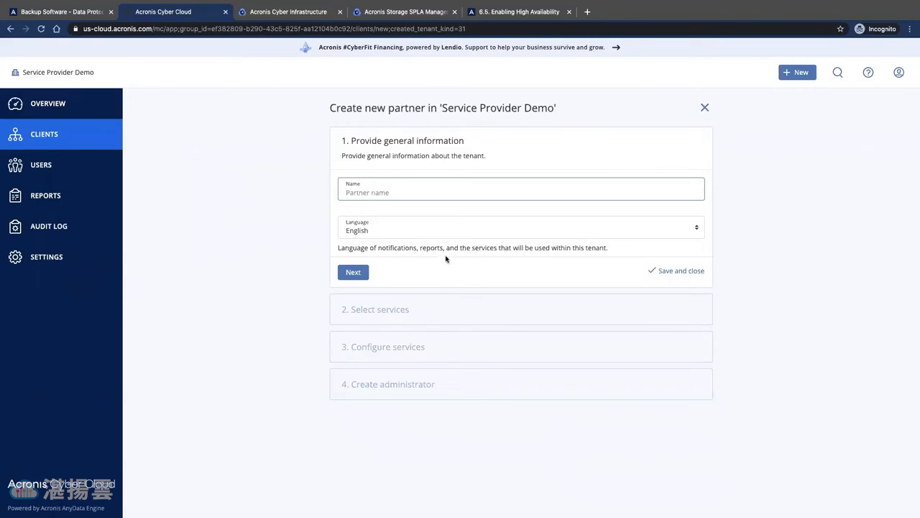
type("Test Demo 123")
left_click(363, 273)
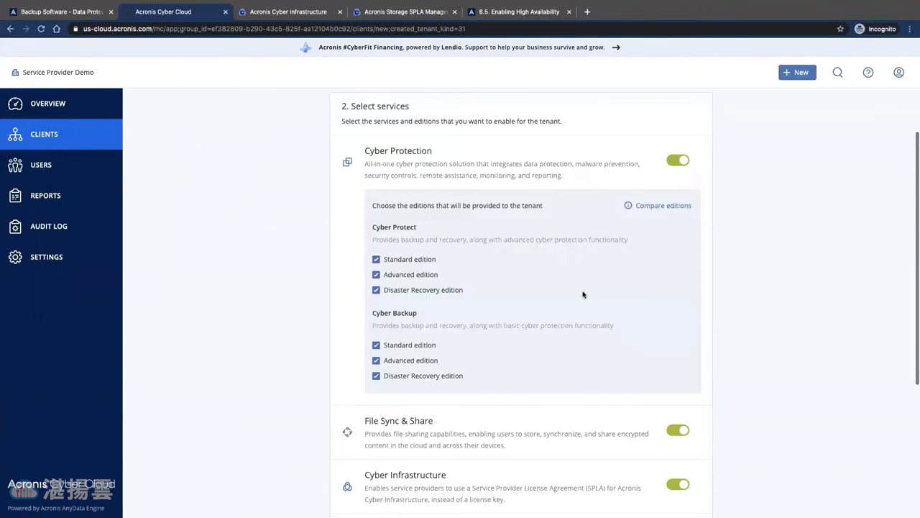
- Expand Cyber Protect - Standard Edition and review Demo Test's backup storage at Unlimited GB
scroll(584, 294, "down", 3)
scroll(583, 294, "down", 1)
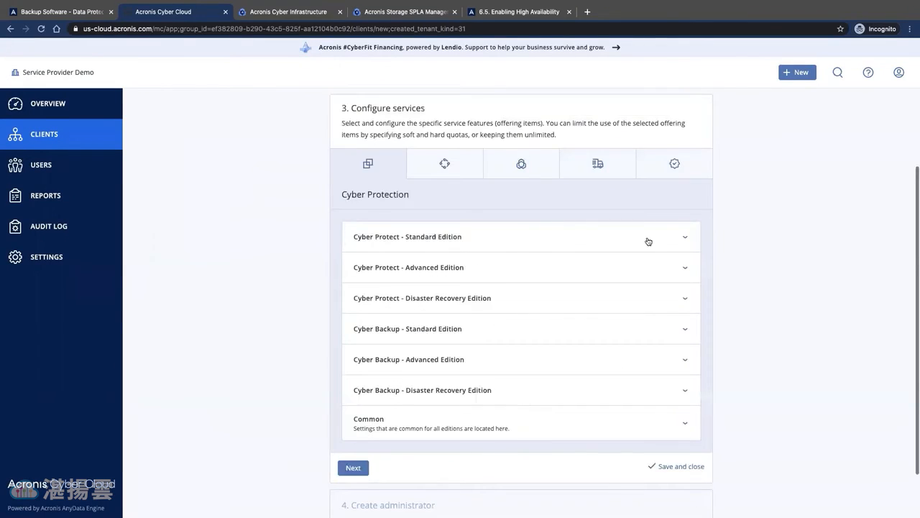
left_click(685, 239)
scroll(662, 315, "down", 3)
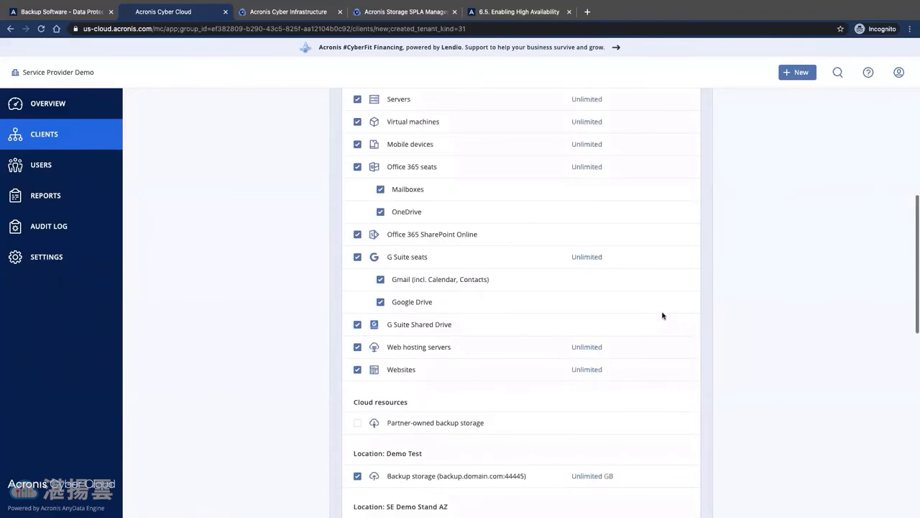
scroll(662, 315, "down", 3)
scroll(662, 315, "down", 1)
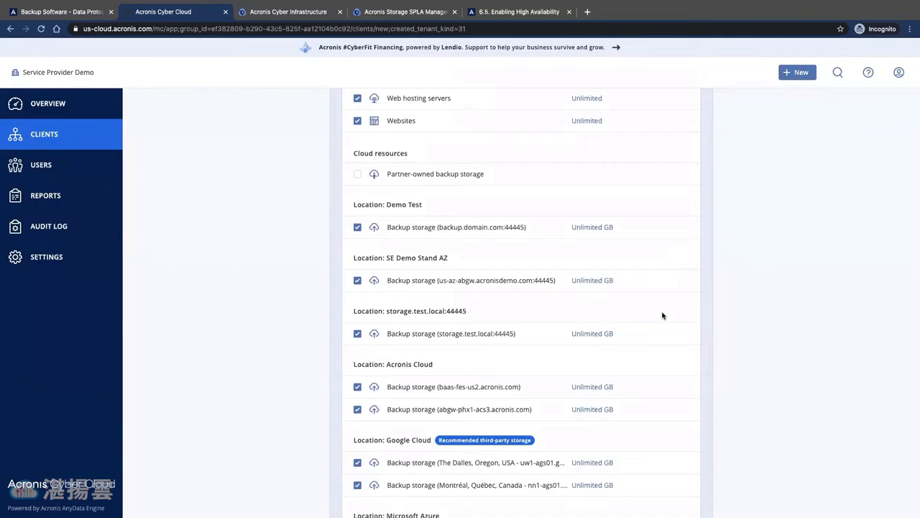
scroll(662, 315, "down", 1)
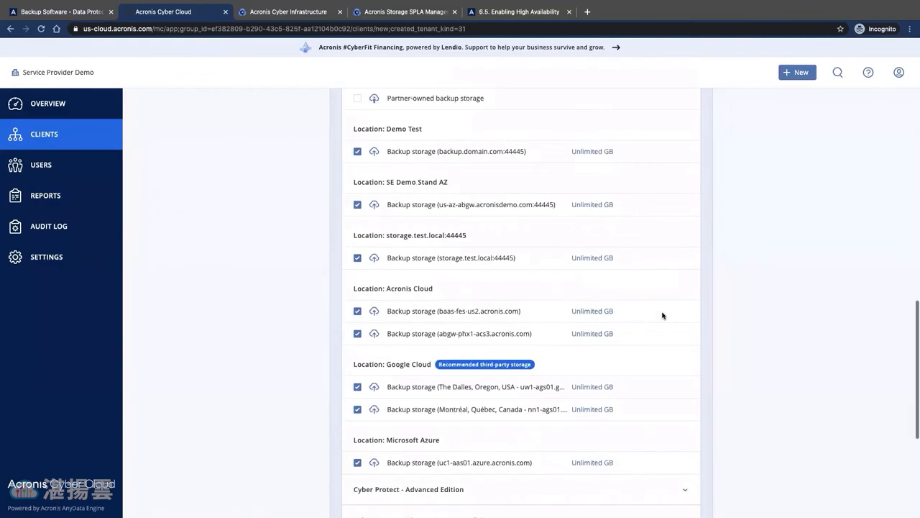
scroll(662, 315, "down", 1)
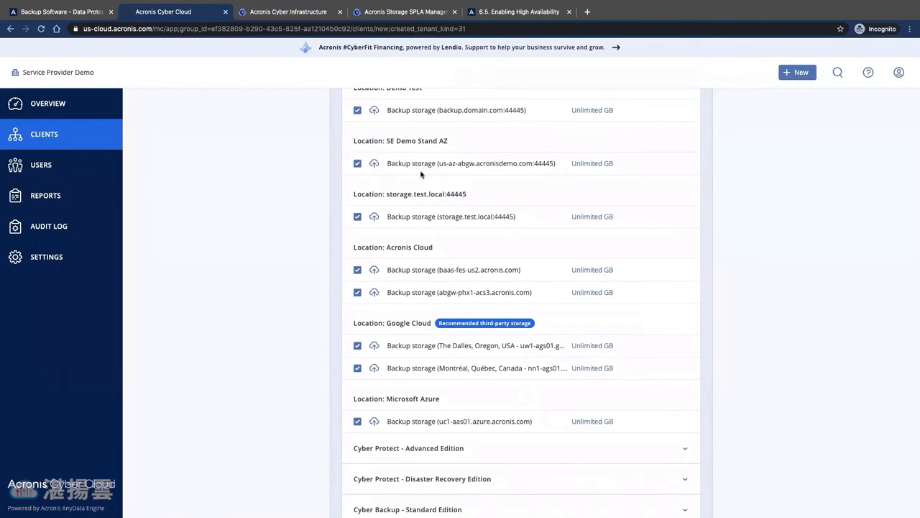
scroll(414, 162, "up", 1)
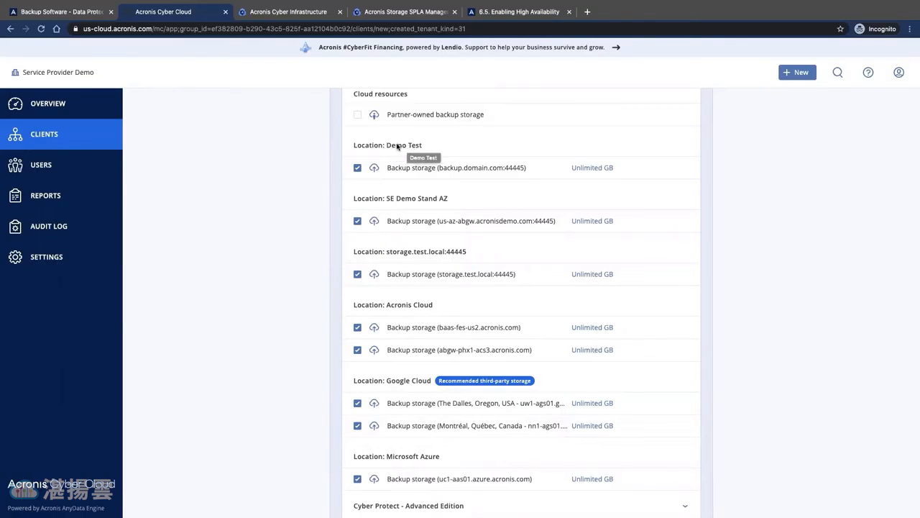
scroll(673, 300, "down", 1)
scroll(674, 301, "up", 5)
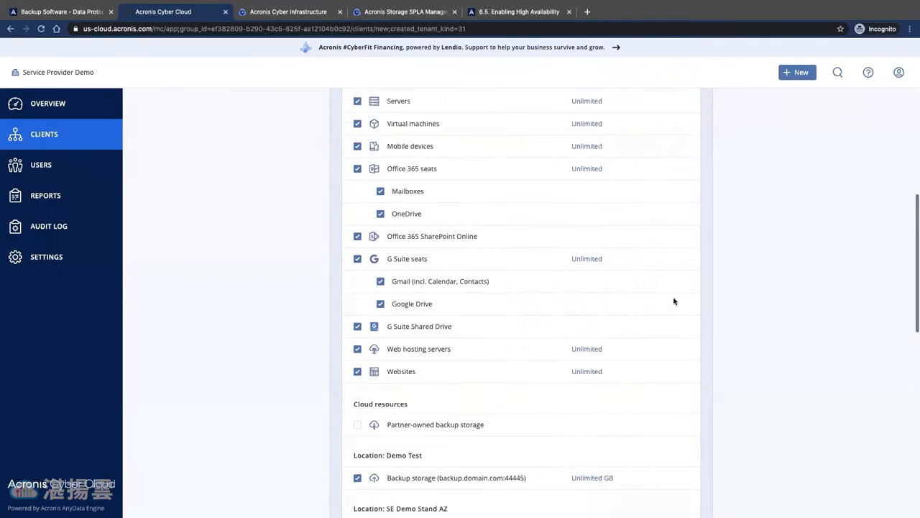
scroll(674, 300, "up", 1)
scroll(673, 301, "down", 3)
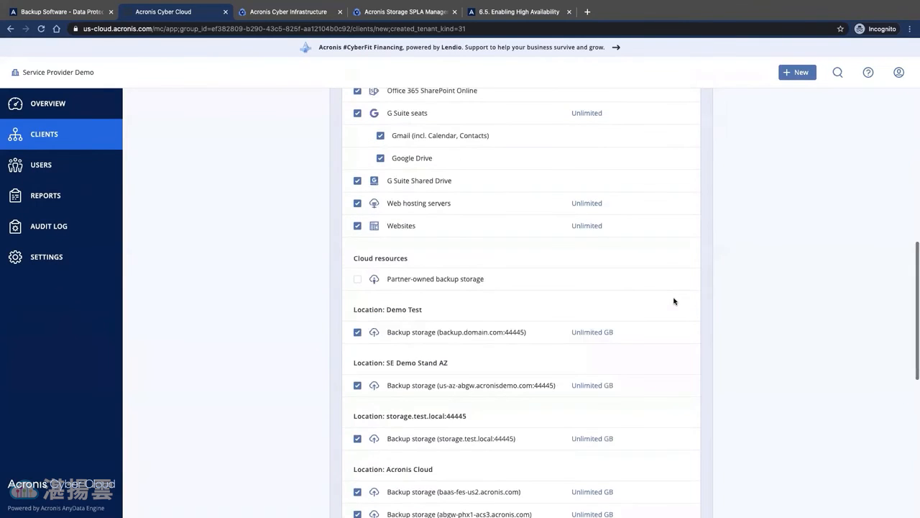
scroll(674, 300, "down", 1)
scroll(674, 301, "down", 1)
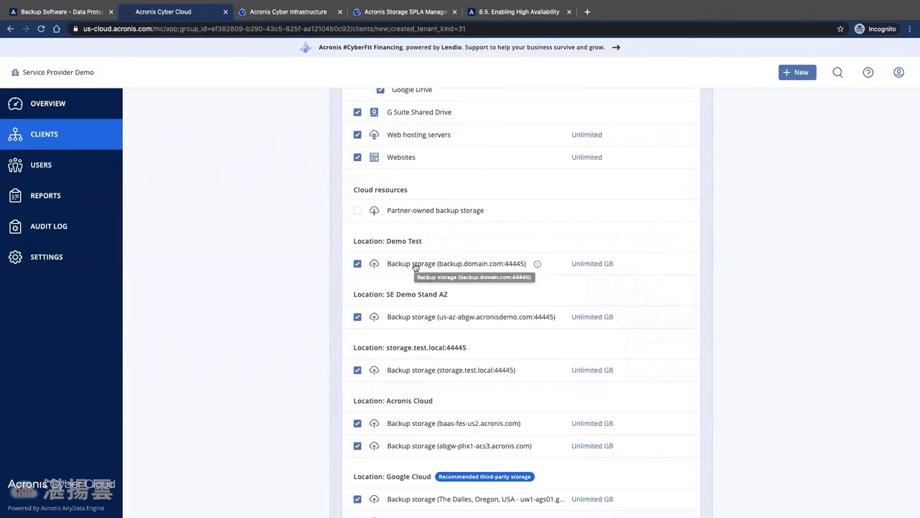
left_click(799, 74)
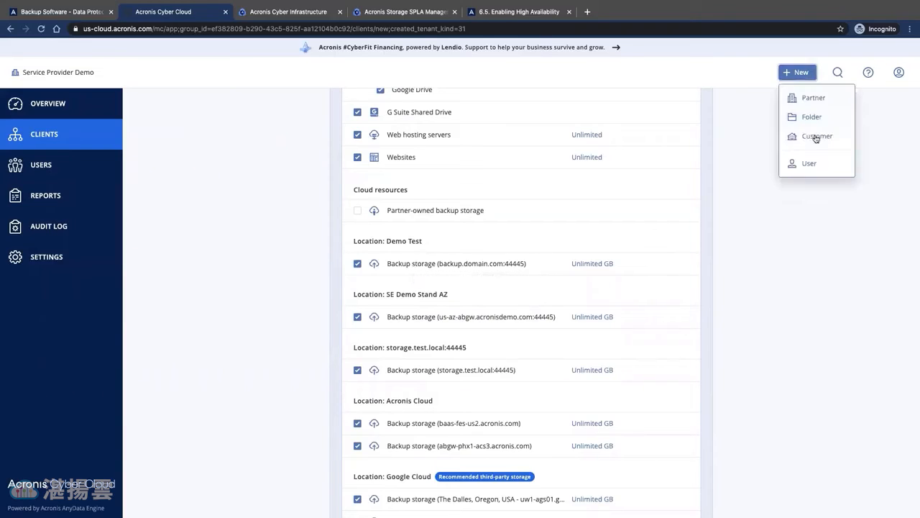
left_click(816, 137)
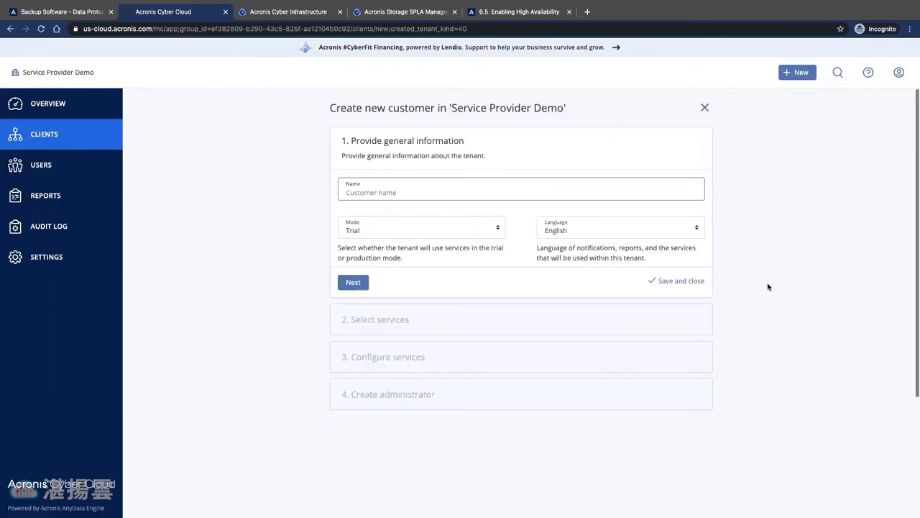
type("Test demo 123")
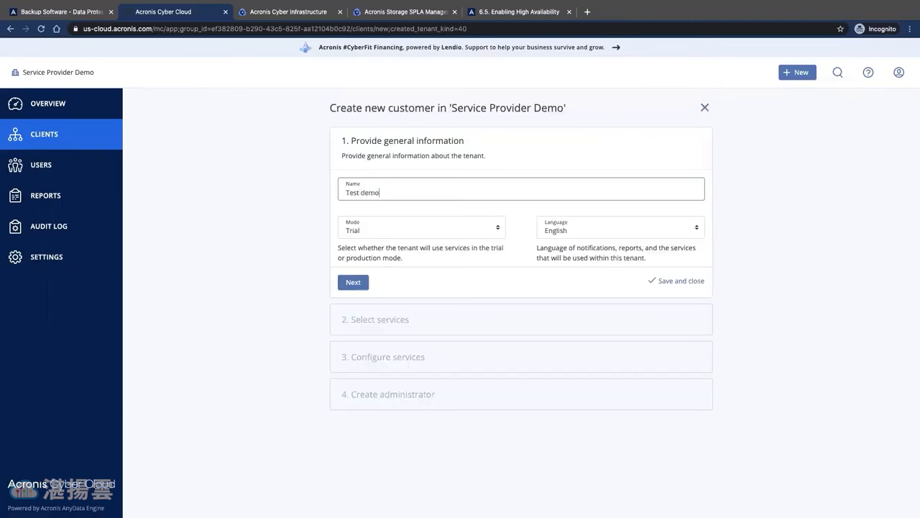
left_click(353, 282)
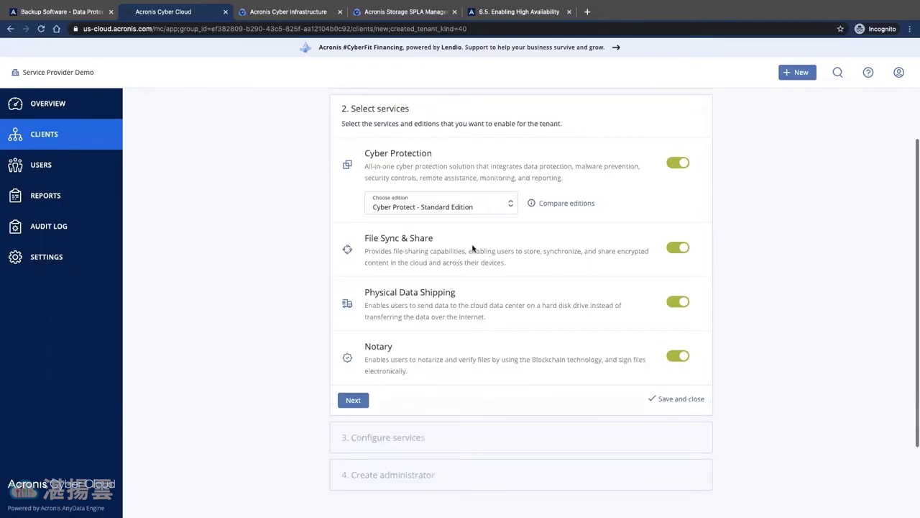
left_click(352, 402)
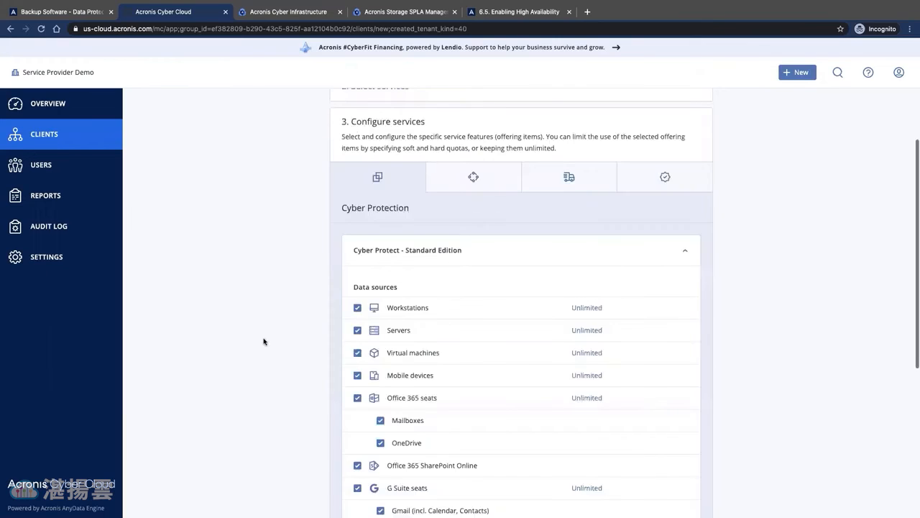
scroll(264, 342, "down", 5)
scroll(264, 342, "down", 1)
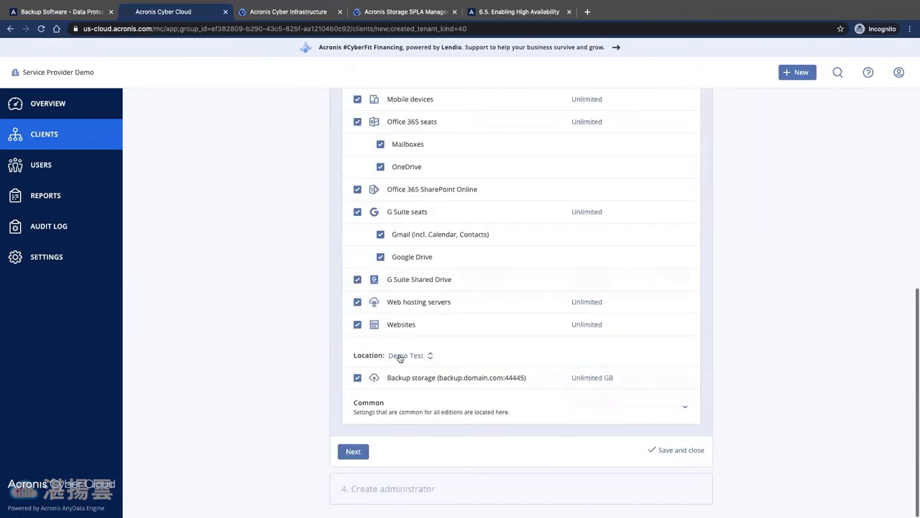
left_click(400, 356)
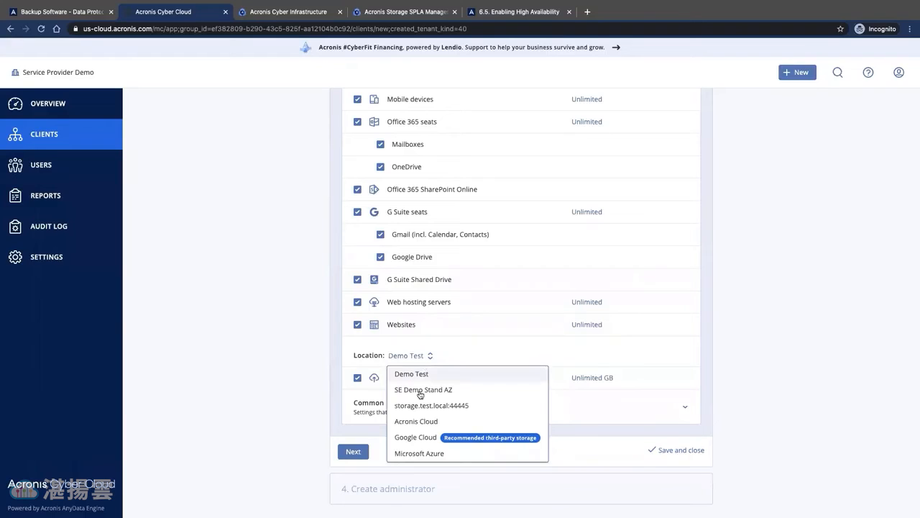
left_click(420, 392)
left_click(434, 355)
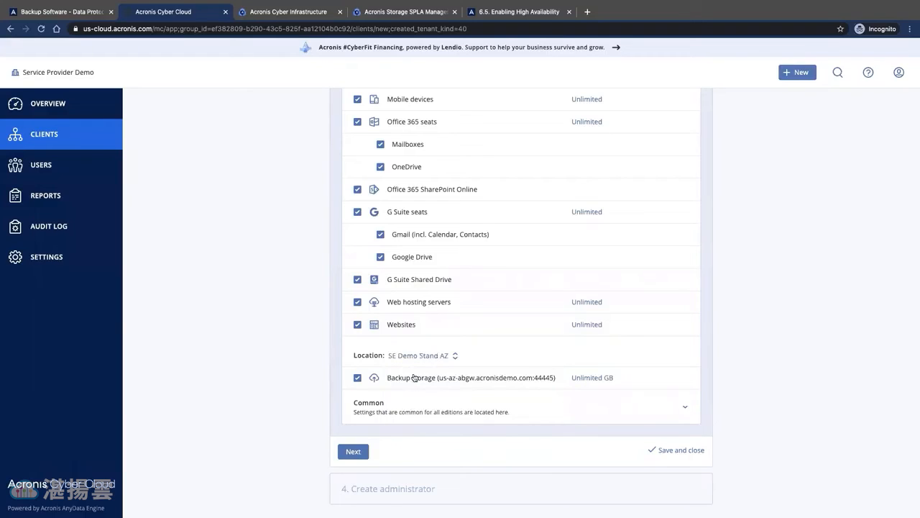
left_click(430, 380)
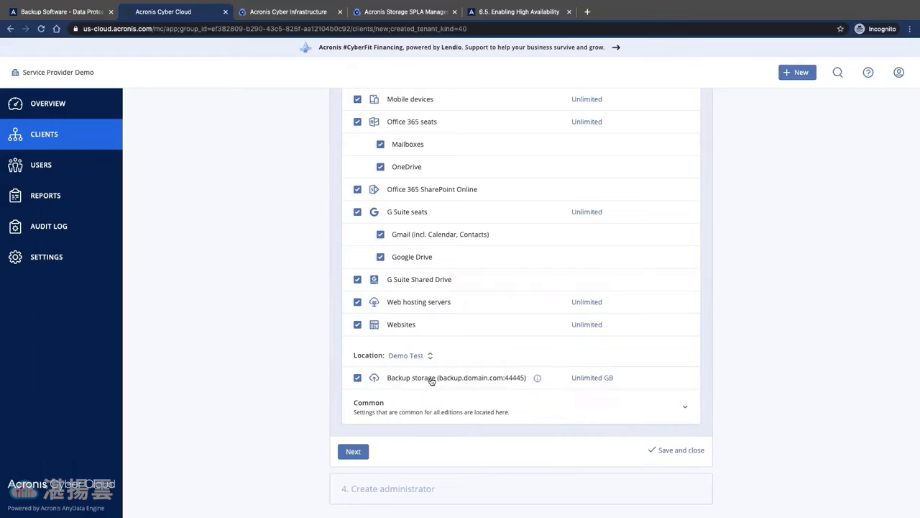
left_click(431, 379)
left_click(420, 378)
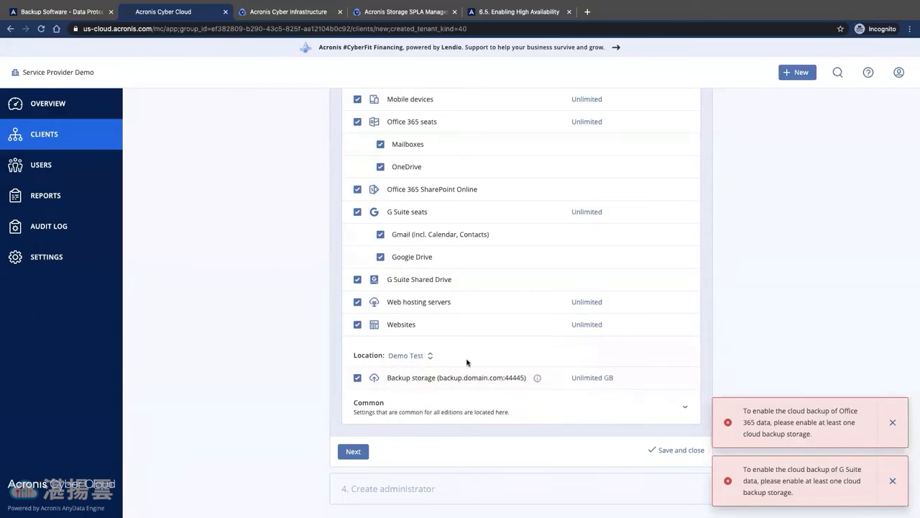
left_click(411, 355)
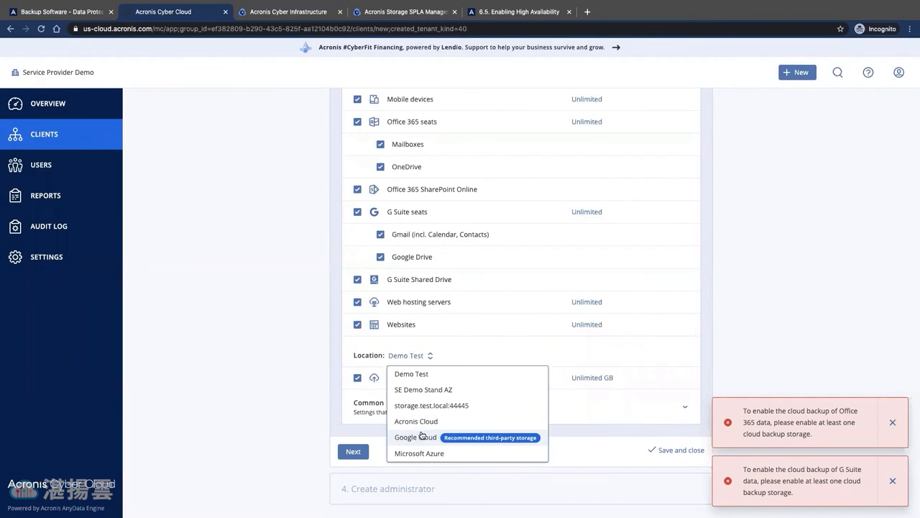
left_click(421, 421)
left_click(446, 381)
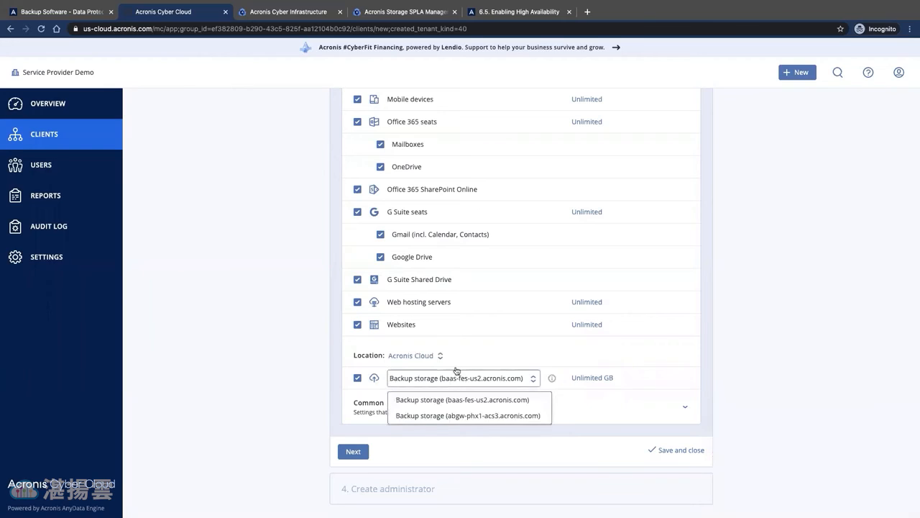
left_click(446, 357)
left_click(420, 357)
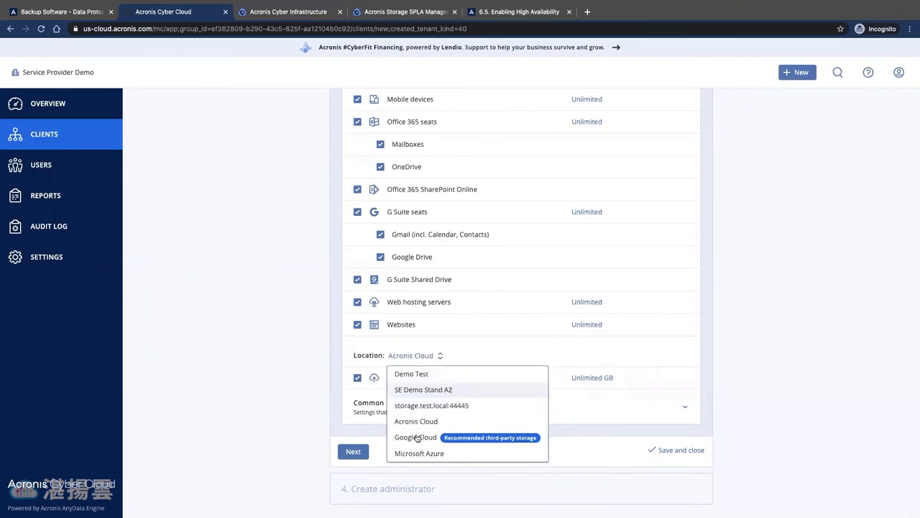
left_click(417, 437)
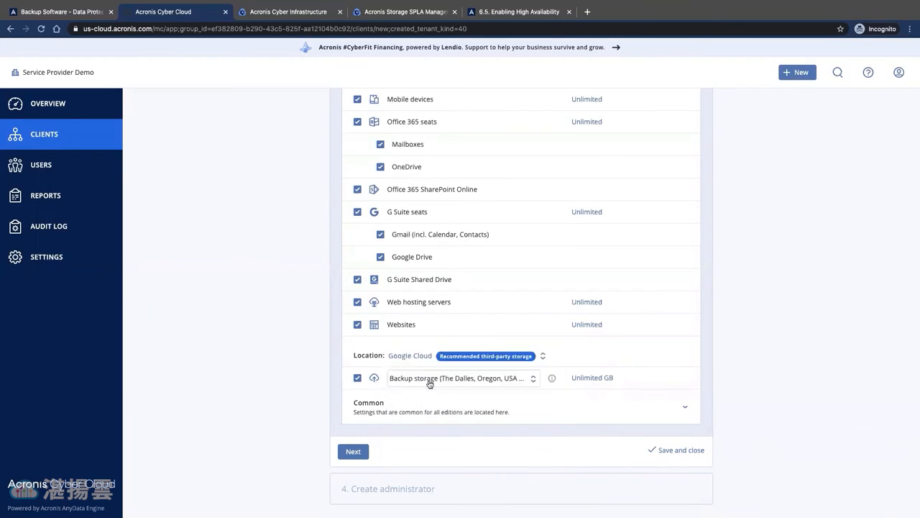
left_click(429, 380)
left_click(412, 355)
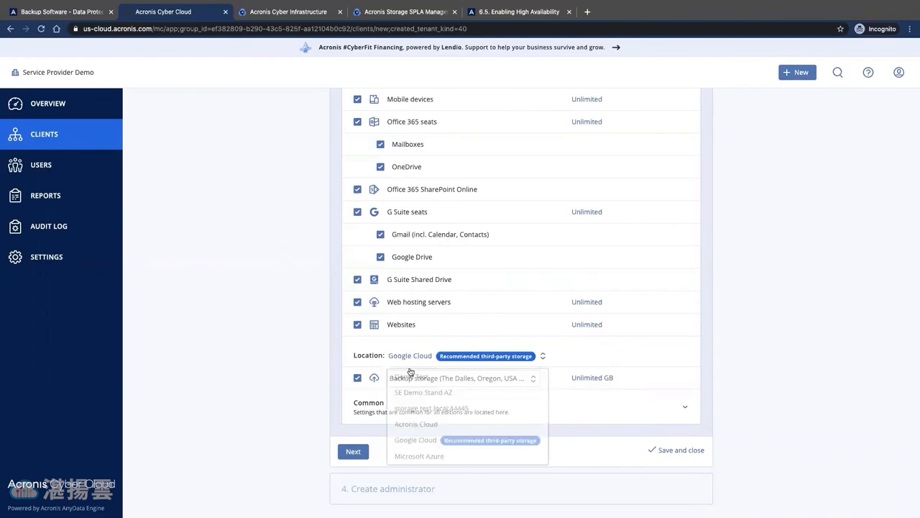
left_click(410, 375)
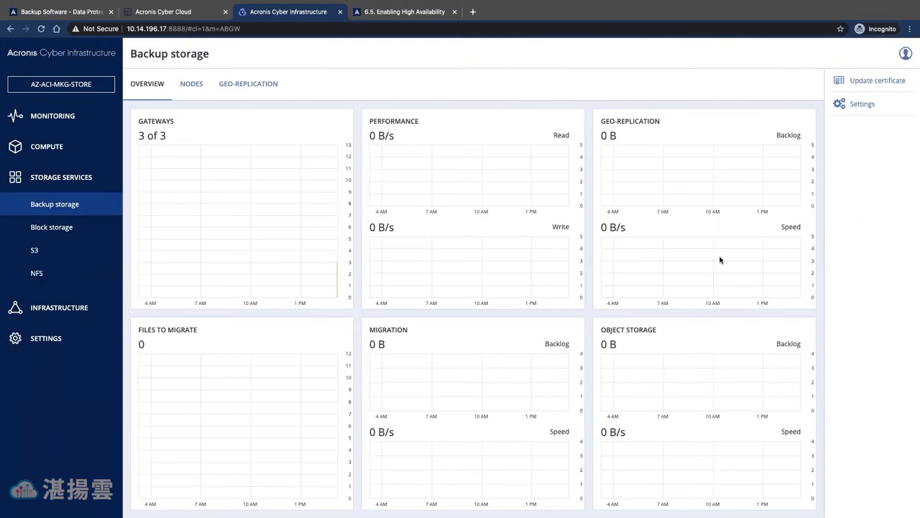
- Review the volume parameters (Tier 0, Encoding 1+2, 200% overhead), then close them
left_click(853, 105)
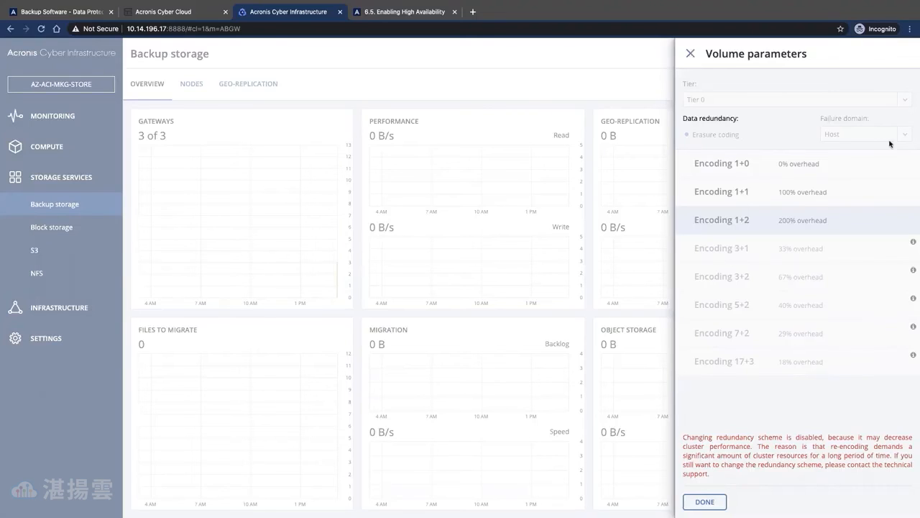
key("Escape")
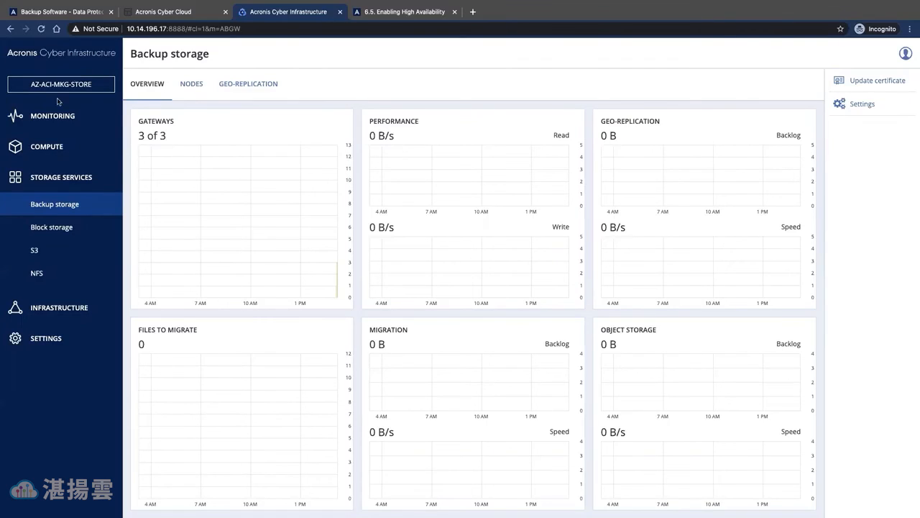
left_click(884, 82)
- Release node az-aci-mkg3 from the backup gateway
left_click(188, 84)
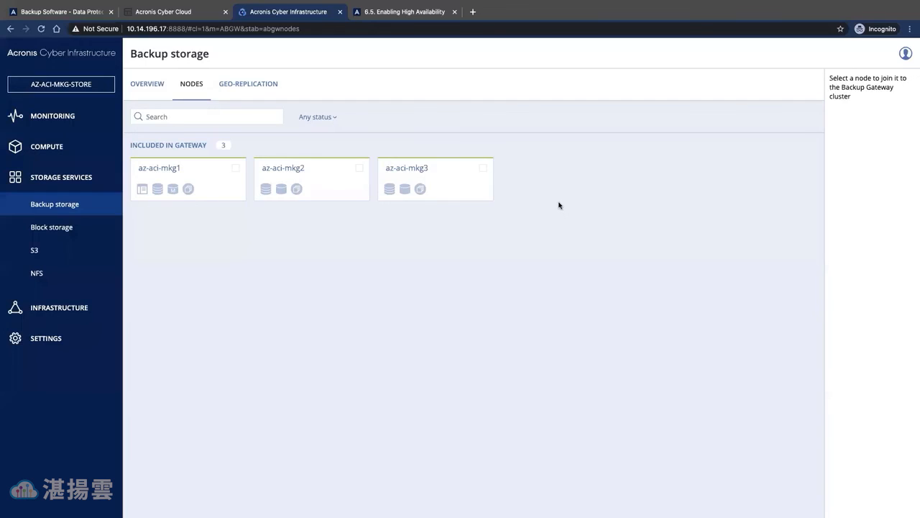
left_click(483, 167)
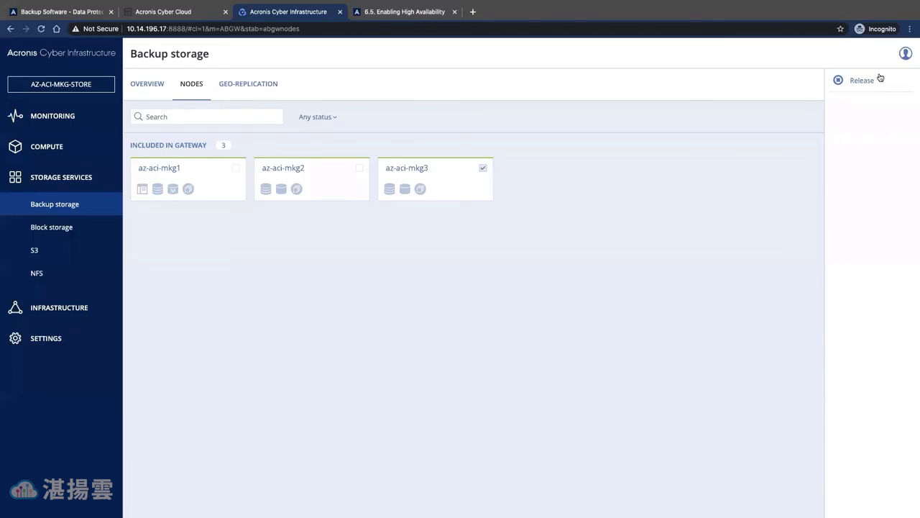
left_click(839, 80)
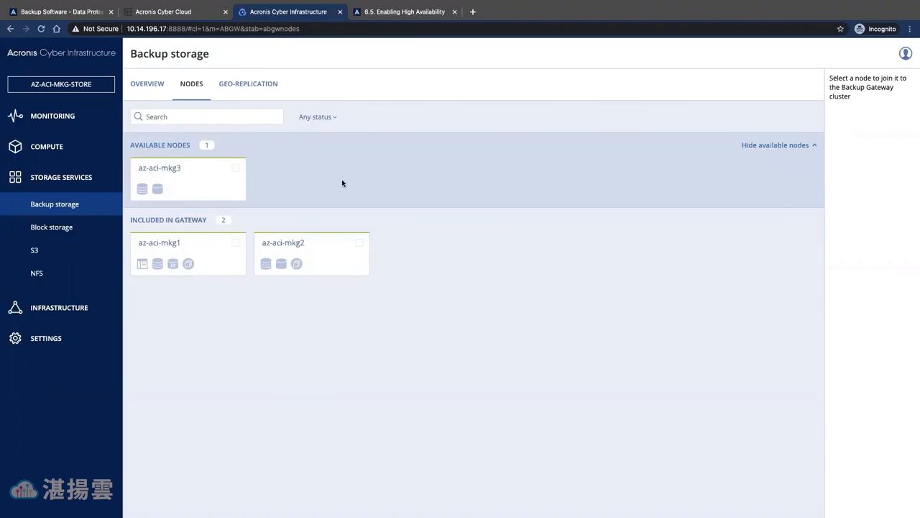
- Add az-aci-mkg3 back to the gateway, accepting its network settings
left_click(232, 171)
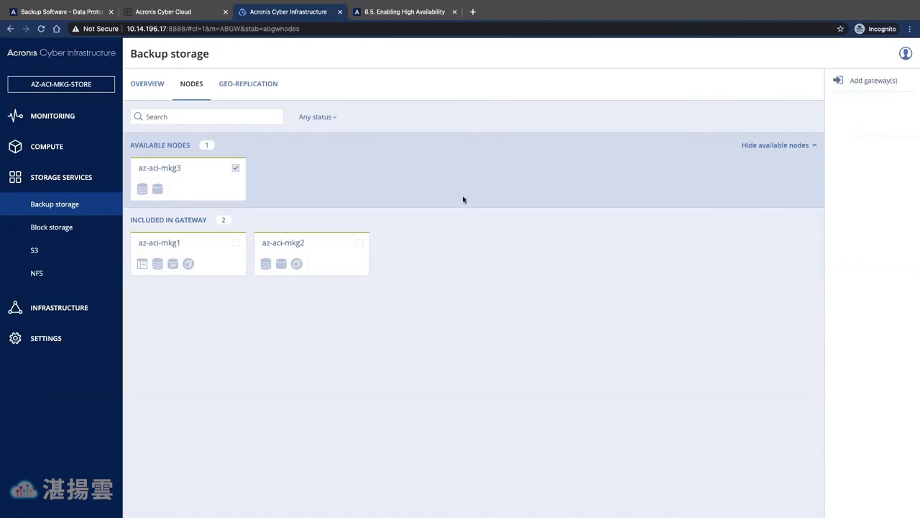
left_click(872, 81)
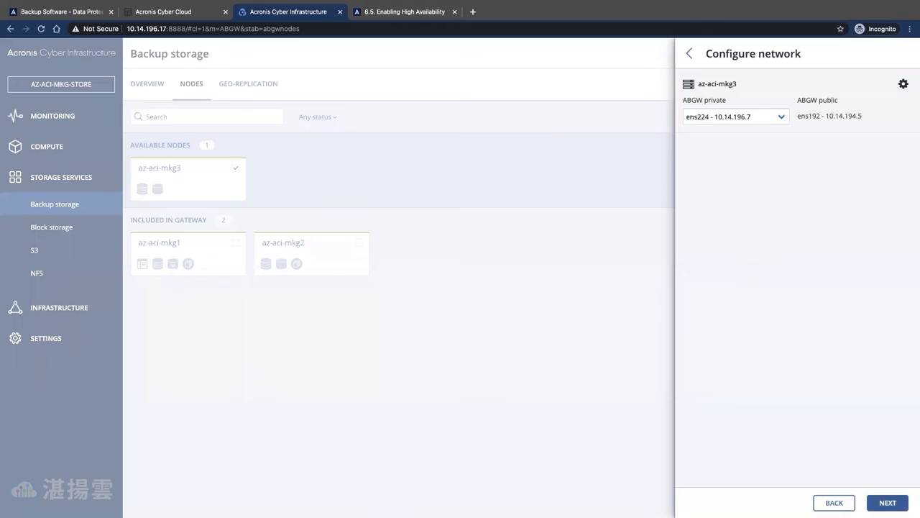
left_click(890, 503)
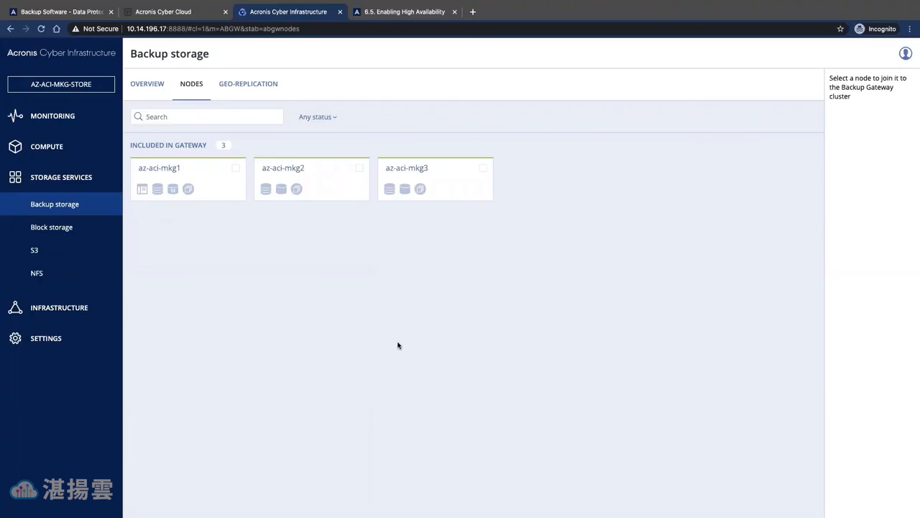
- Select nodes az-aci-mkg3, az-aci-mkg2 and az-aci-mkg1, then view Acronis Cyber Cloud's Locations page
left_click(483, 169)
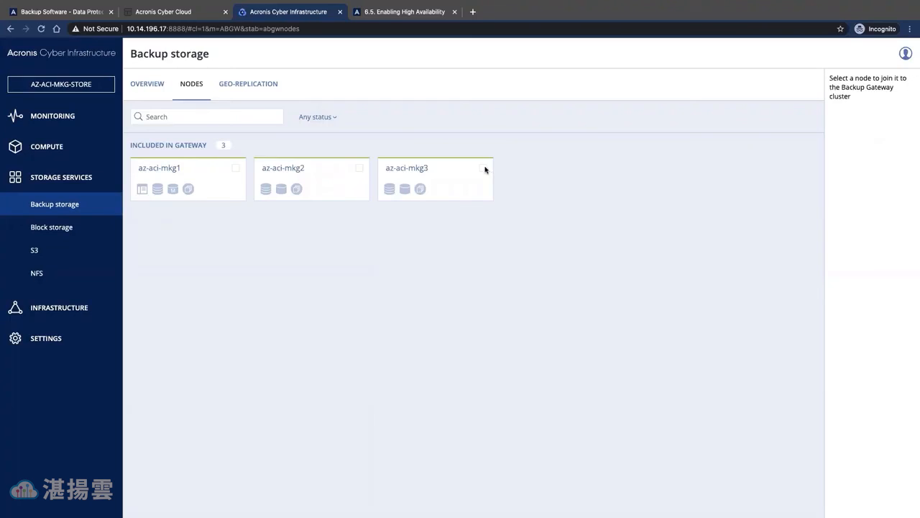
left_click(359, 168)
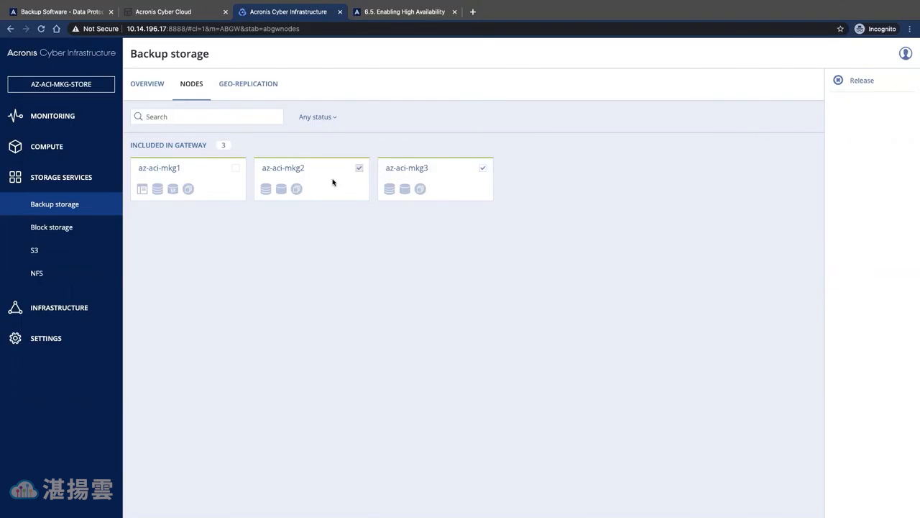
left_click(237, 169)
left_click(170, 10)
left_click(46, 265)
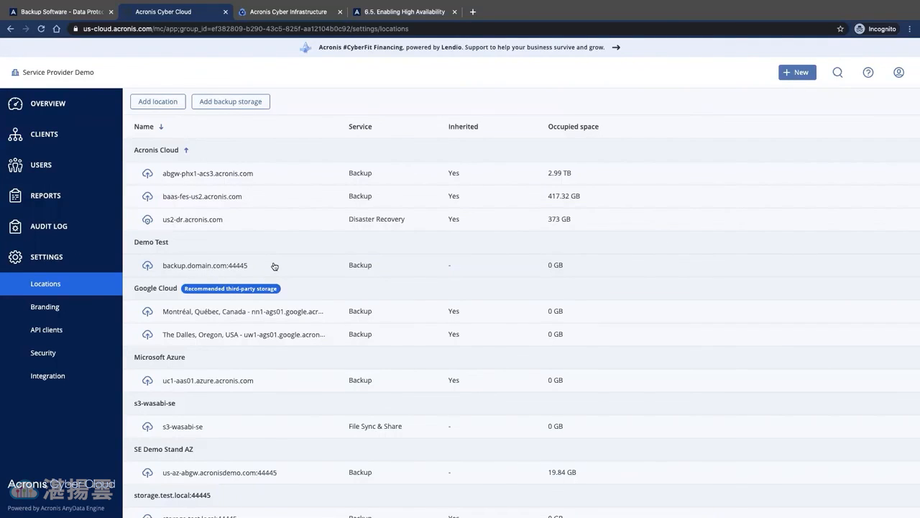
- Delete the backup.domain.com:44445 storage from Acronis Cyber Cloud
left_click(274, 267)
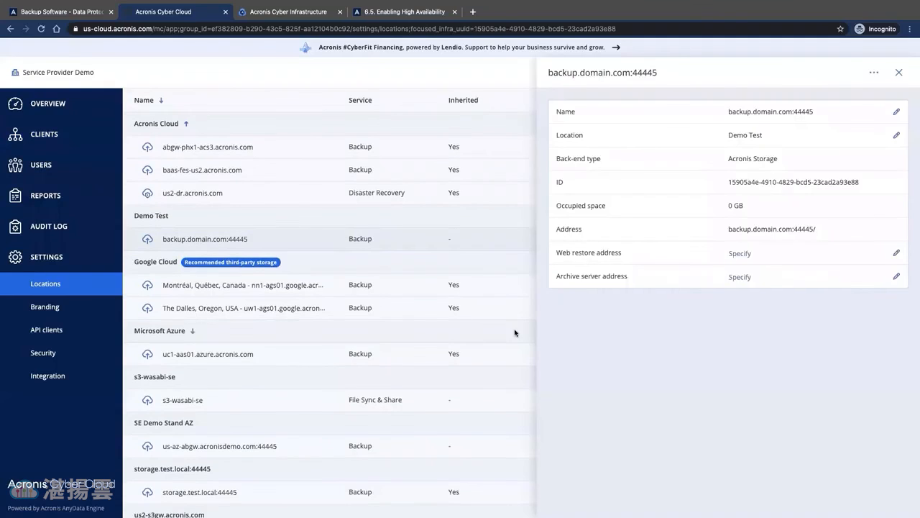
left_click(873, 73)
left_click(838, 98)
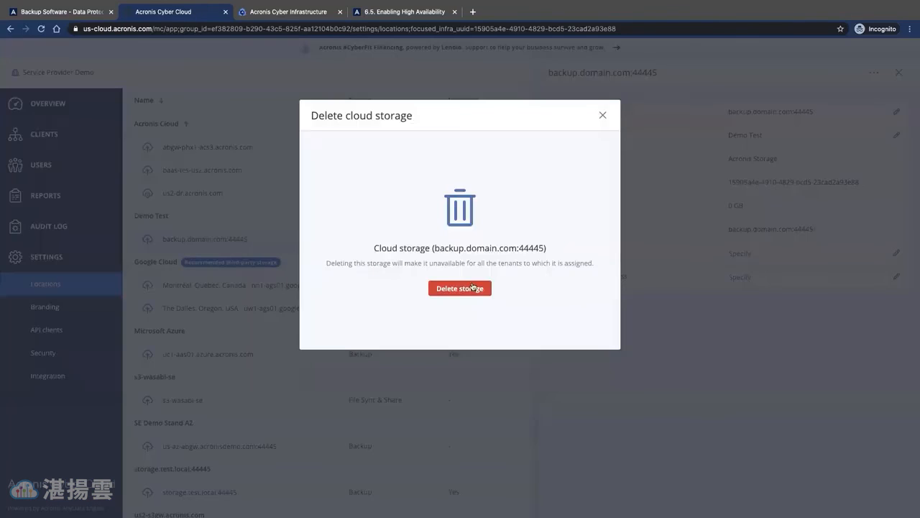
left_click(464, 289)
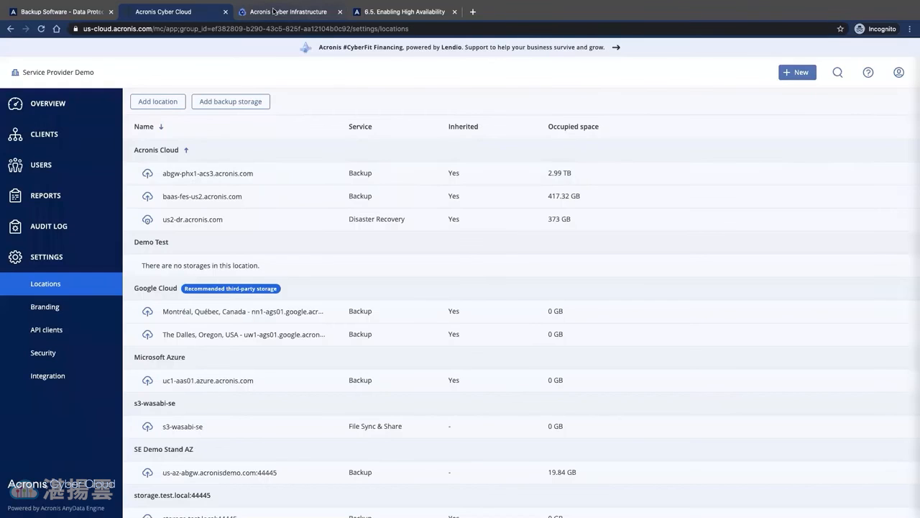
- Remove the now-empty Demo Test location
left_click(326, 242)
left_click(292, 286)
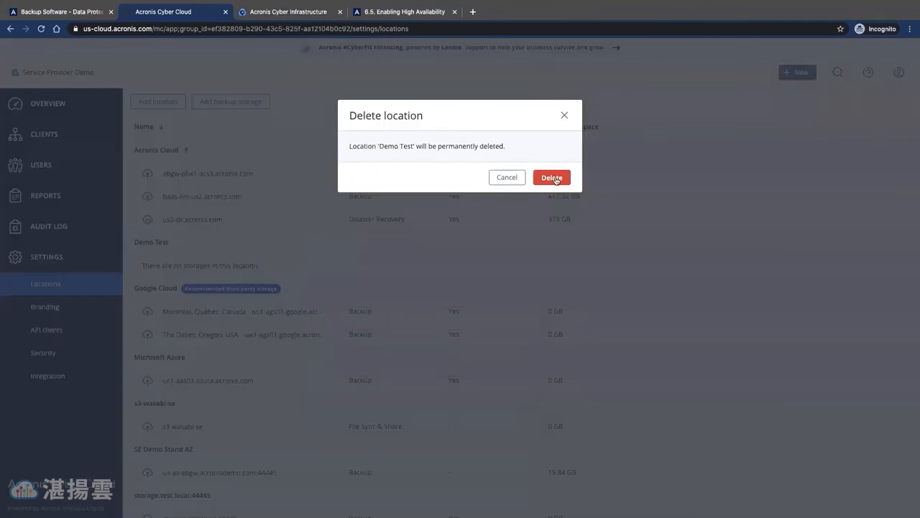
left_click(552, 177)
left_click(287, 11)
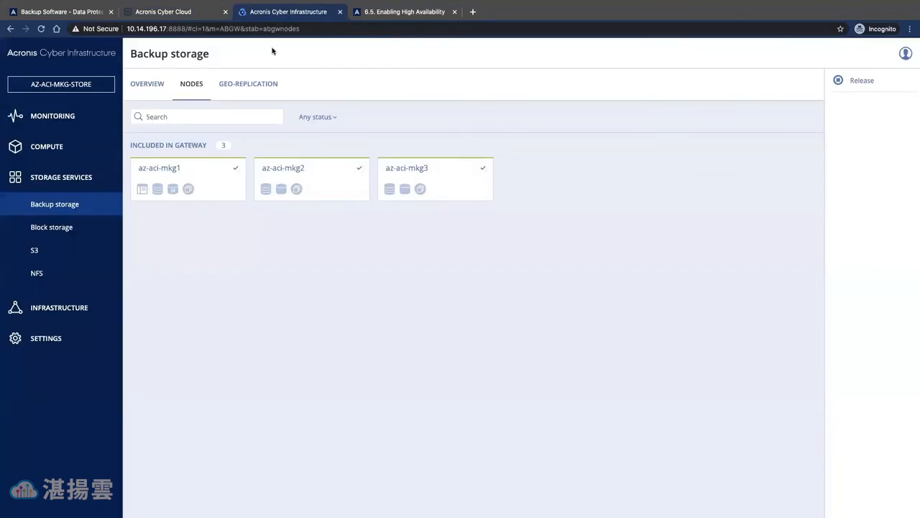
- Release the backup gateway, authenticating with the partner administrator's username and password
left_click(863, 78)
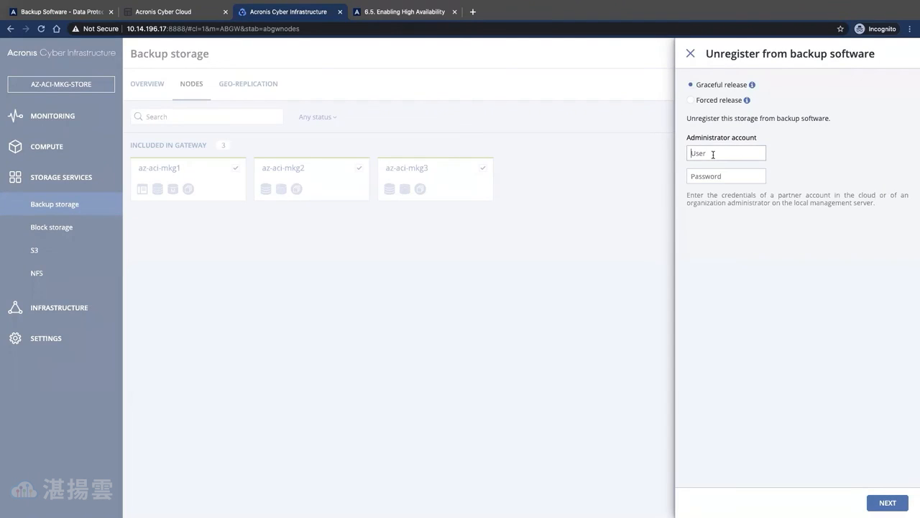
type("ACCDemo")
key("Tab")
type("••••••••••")
left_click(887, 502)
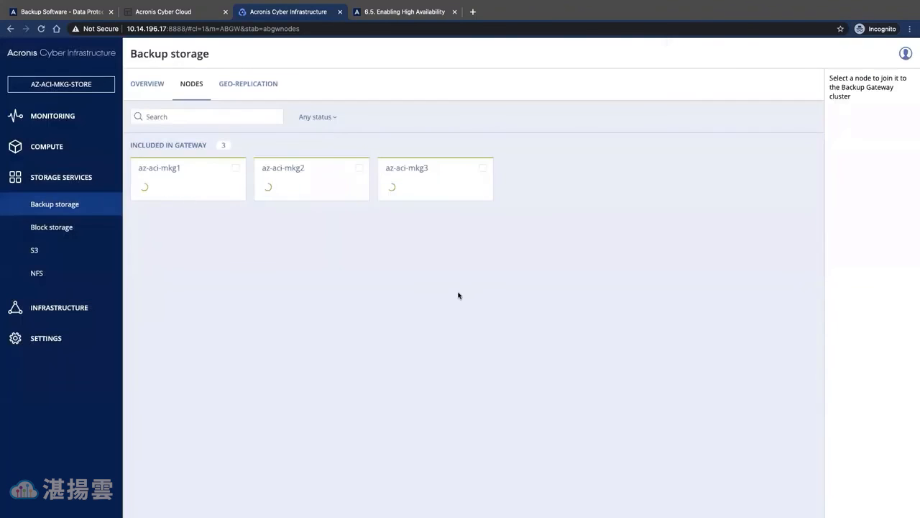